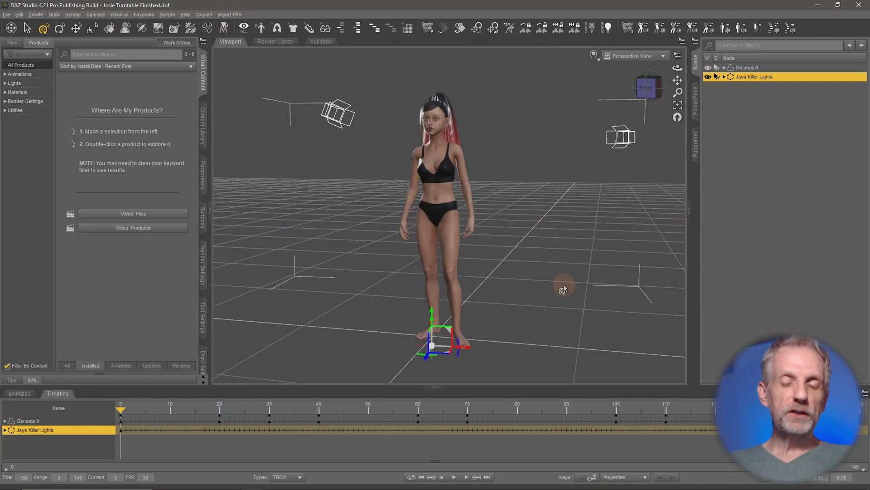
# - Orbit and zoom around the figure, play the animation briefly, stop it, and rewind to frame 0
pyautogui.keyDown('alt'); pyautogui.moveTo(563, 286); pyautogui.dragTo(564, 266); pyautogui.keyUp('alt')
pyautogui.scroll(2, 565, 265)
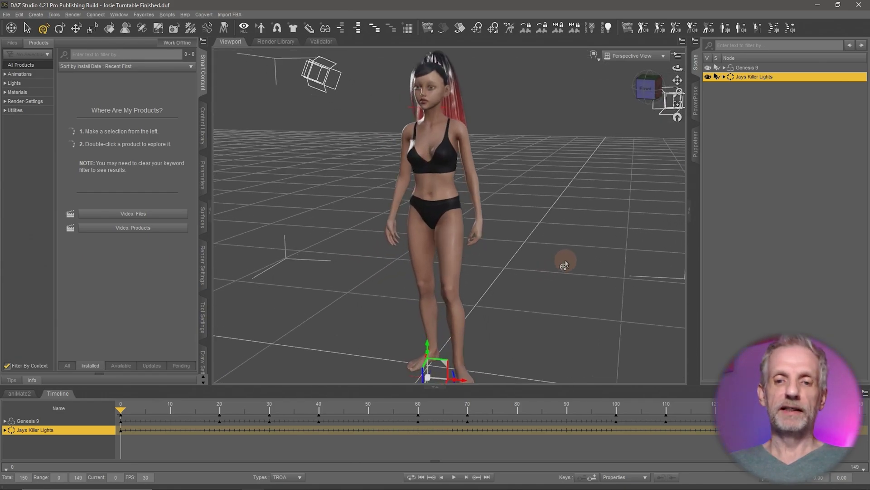
pyautogui.click(454, 477)
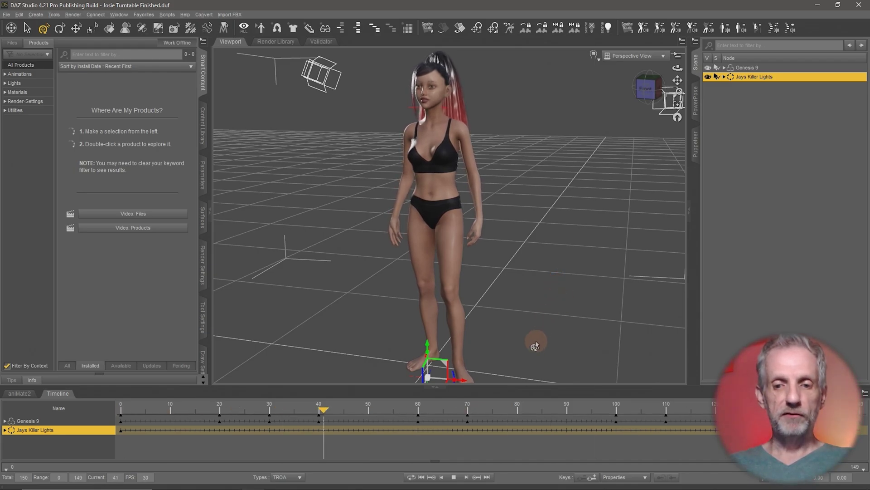
pyautogui.click(454, 478)
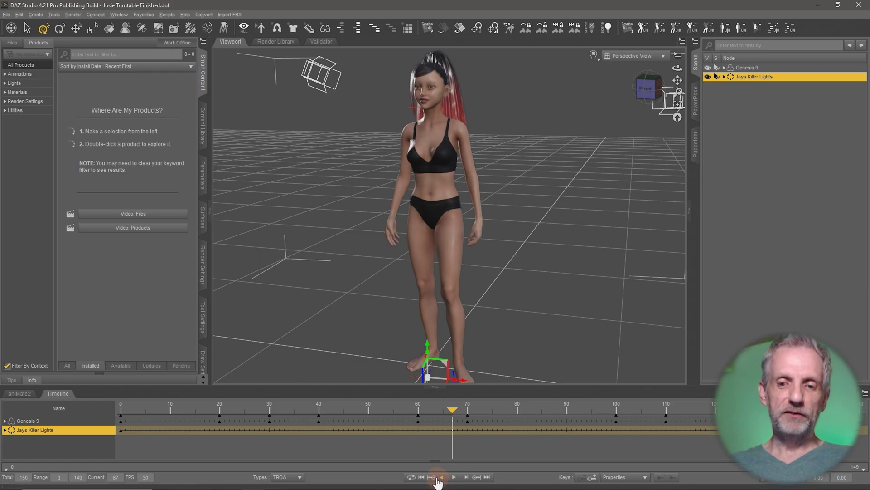
pyautogui.click(422, 478)
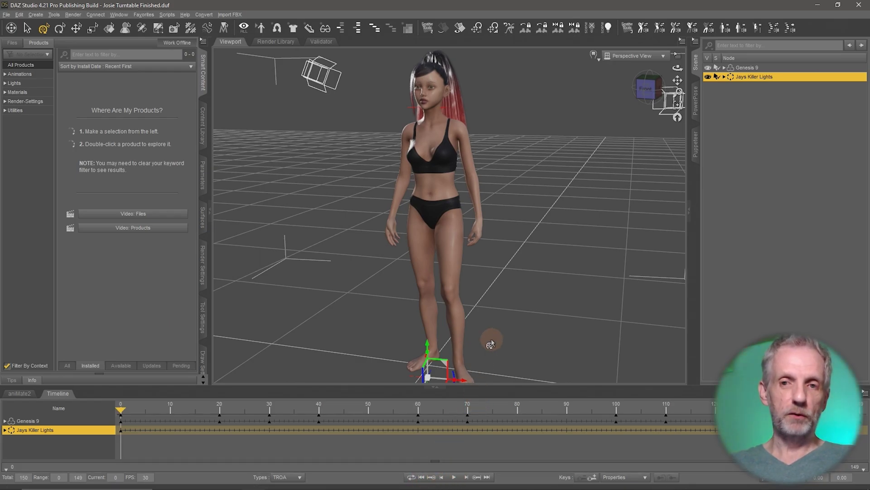
pyautogui.moveTo(490, 336); pyautogui.dragTo(512, 329)
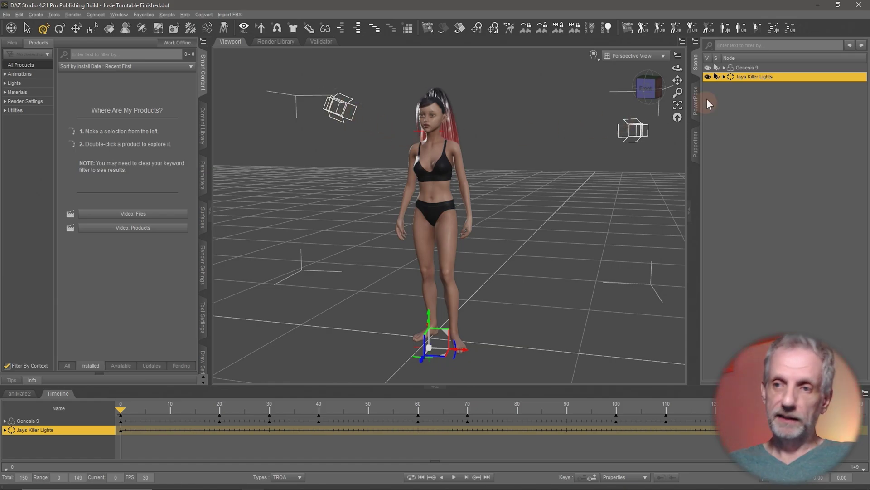
# - Switch the viewport DrawStyle to NVIDIA Iray and orbit and zoom to inspect the live render
pyautogui.click(595, 56)
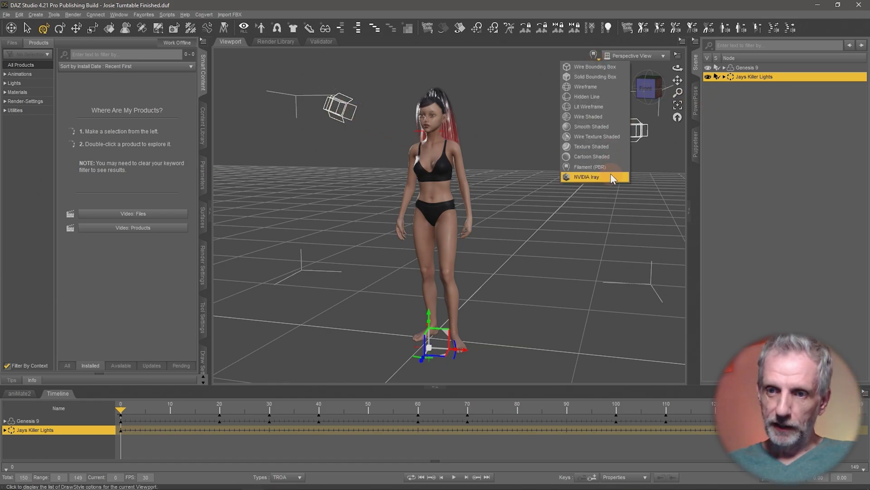
pyautogui.click(610, 175)
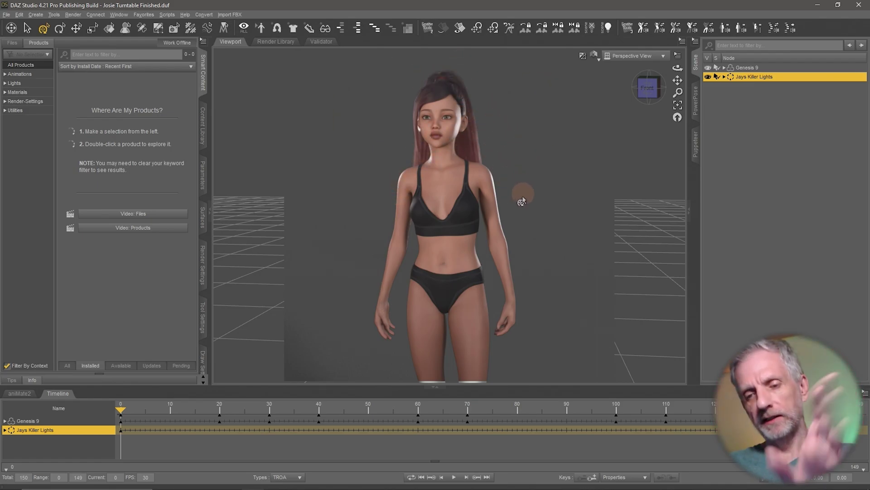
pyautogui.moveTo(522, 202); pyautogui.dragTo(521, 198)
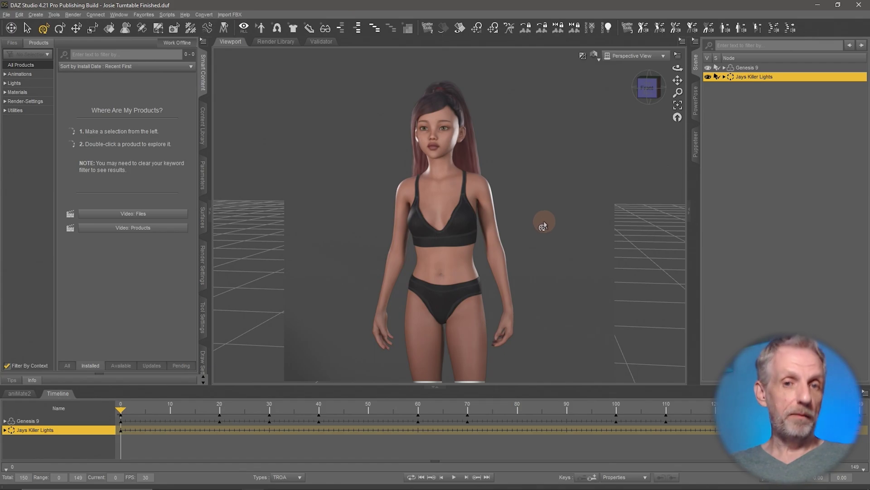
pyautogui.moveTo(552, 248); pyautogui.dragTo(598, 275)
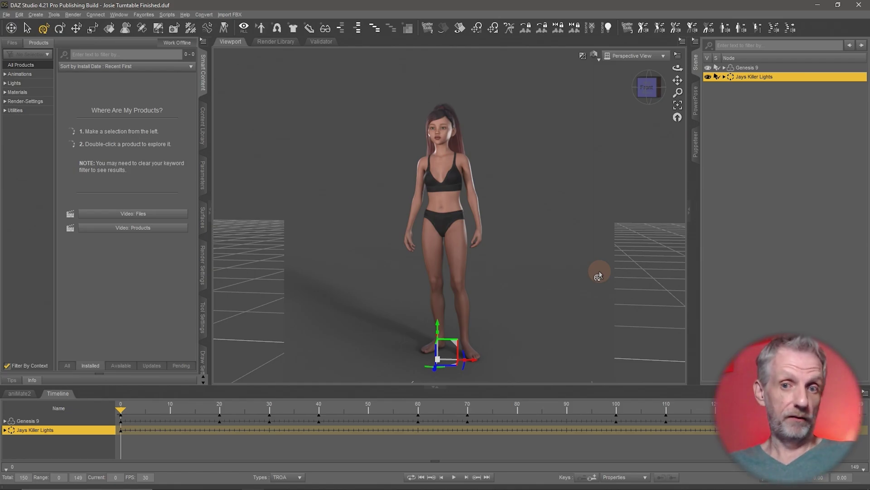
pyautogui.scroll(5, 524, 222)
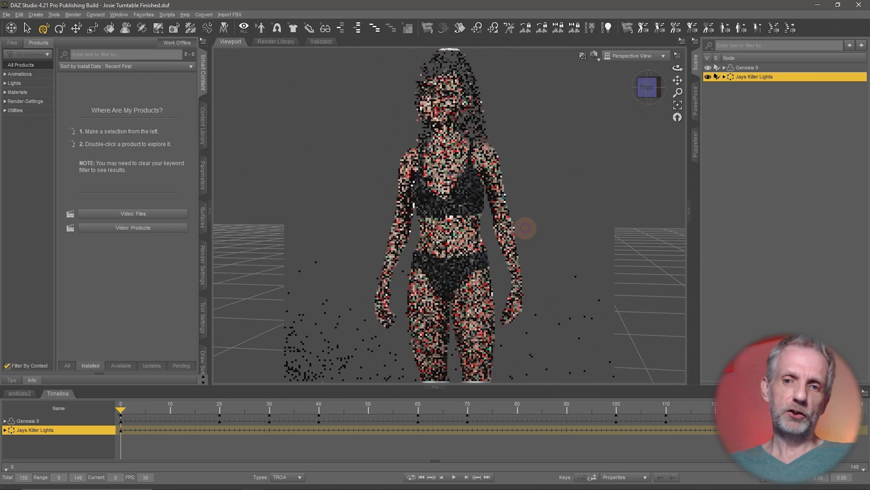
pyautogui.scroll(-2, 524, 226)
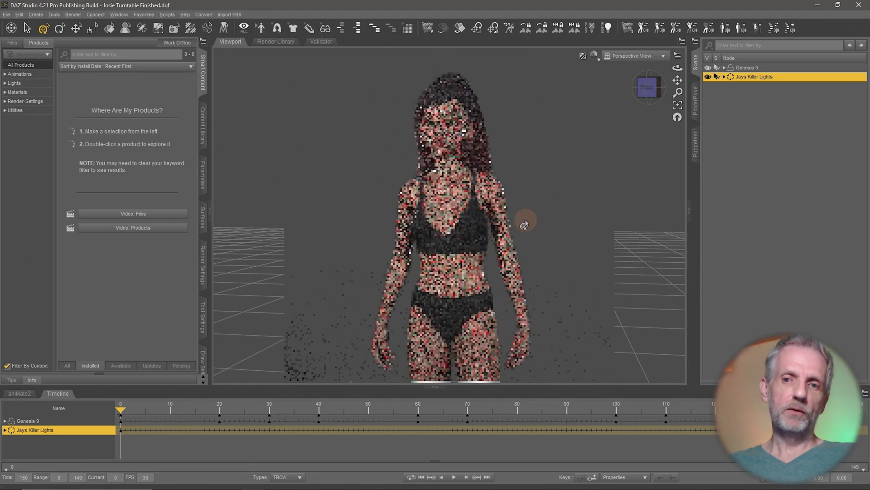
pyautogui.scroll(-1, 525, 226)
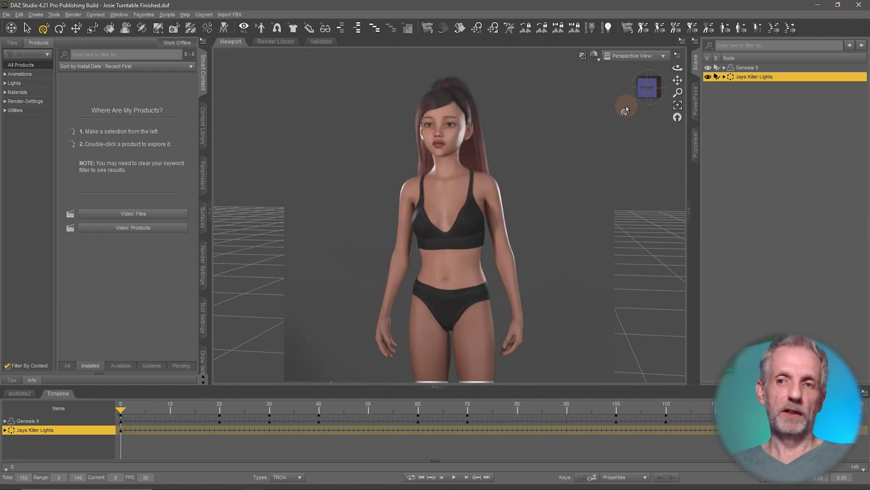
# - Set DrawStyle back to Filament and add a new camera that copies the active view
pyautogui.click(594, 54)
pyautogui.click(597, 165)
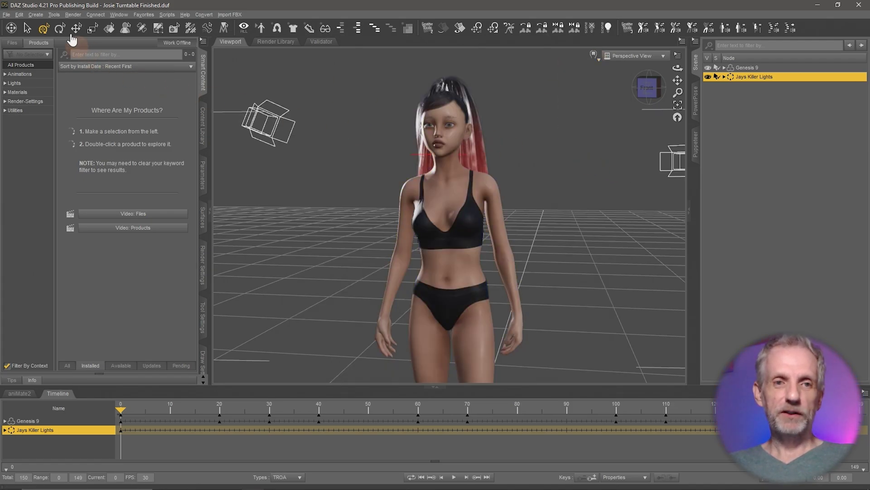
pyautogui.click(37, 15)
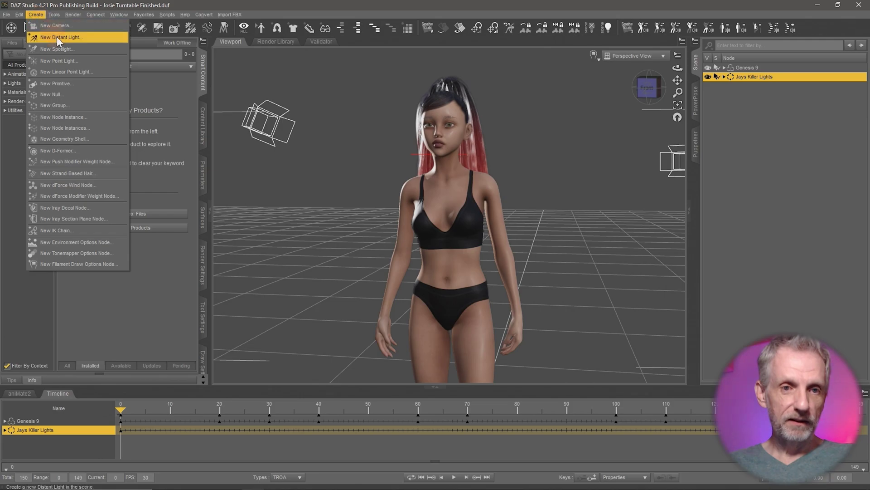
pyautogui.click(83, 25)
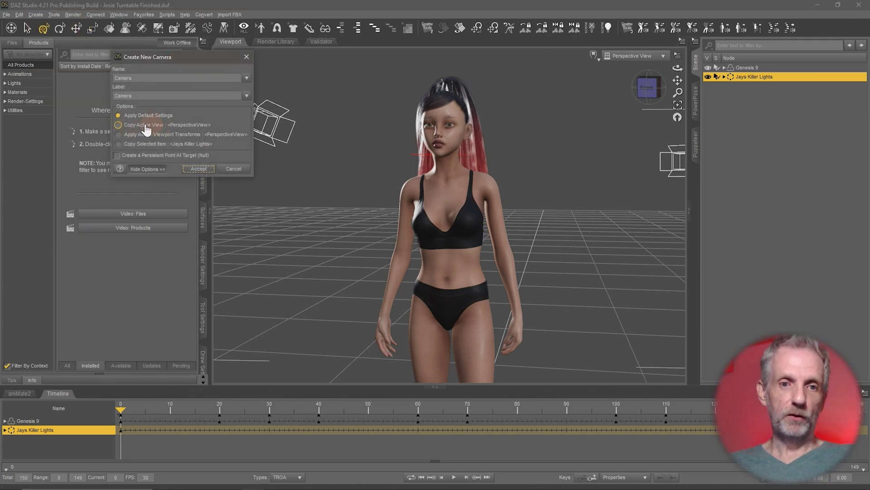
pyautogui.click(175, 127)
pyautogui.click(200, 170)
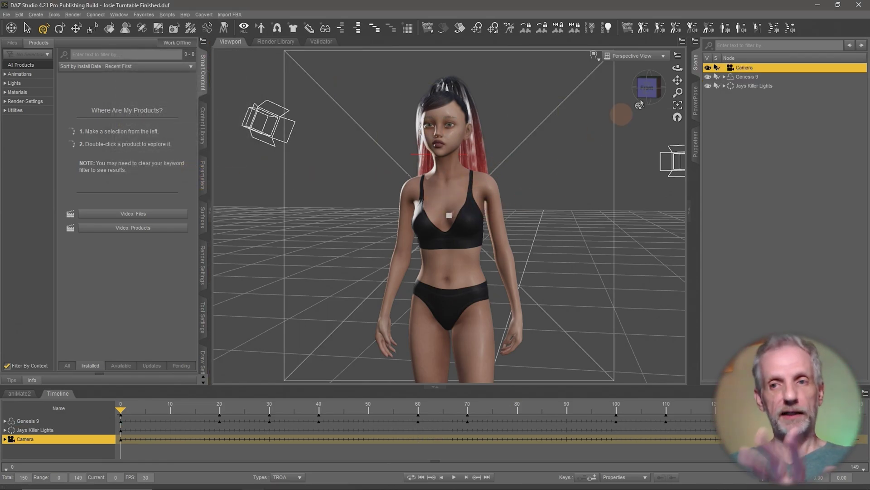
pyautogui.click(655, 60)
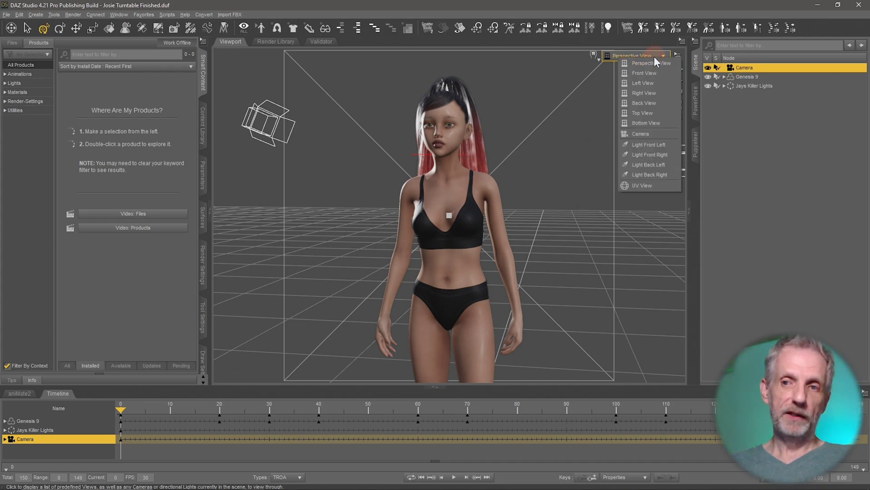
# - Look through the new Camera and reframe it on the figure at frame 52
pyautogui.click(665, 133)
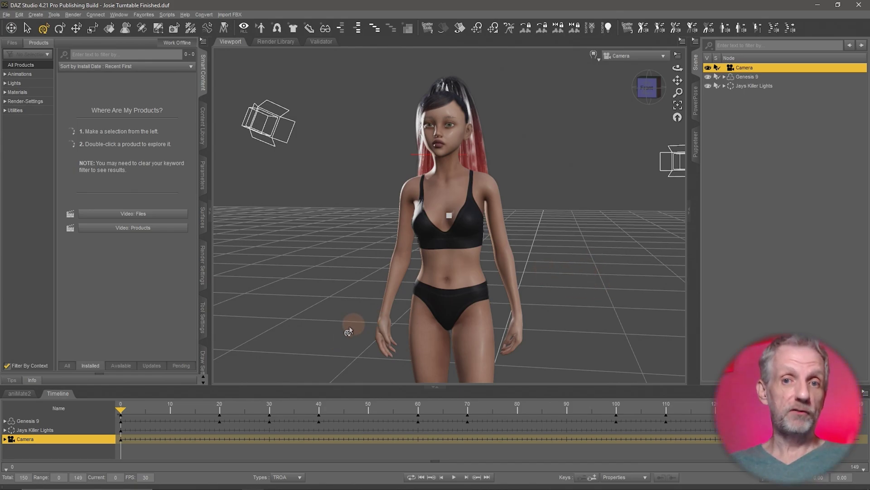
pyautogui.moveTo(121, 409); pyautogui.dragTo(370, 409)
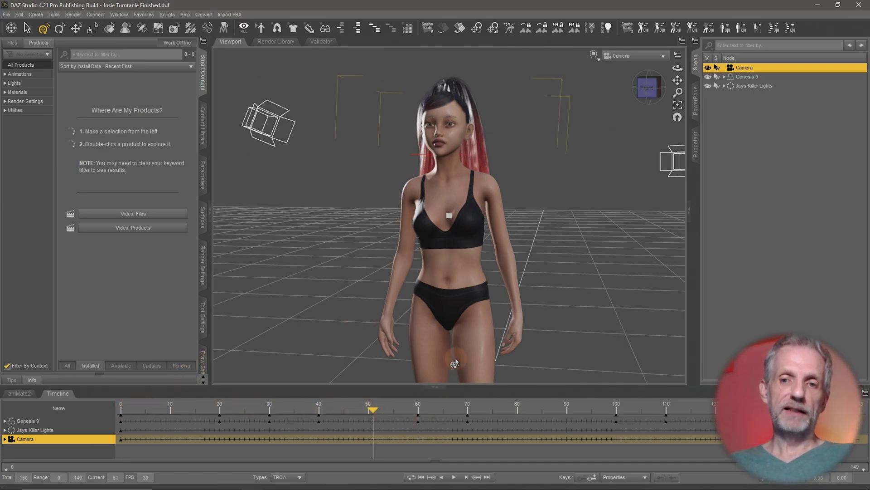
pyautogui.scroll(-3, 505, 276)
pyautogui.moveTo(505, 277); pyautogui.dragTo(455, 268, button='middle')
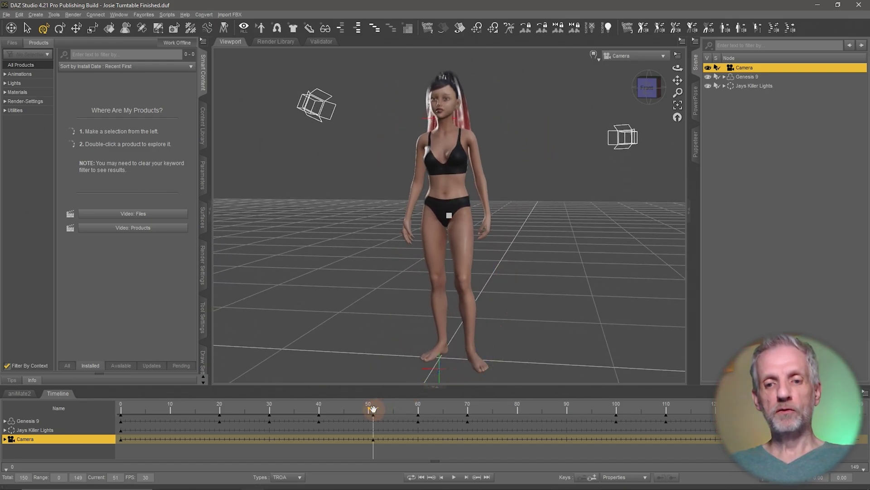
# - Scrub through frames 23, 36, 13 and the key at 51, then return to frame 0
pyautogui.moveTo(373, 409); pyautogui.dragTo(217, 415)
pyautogui.click(299, 410)
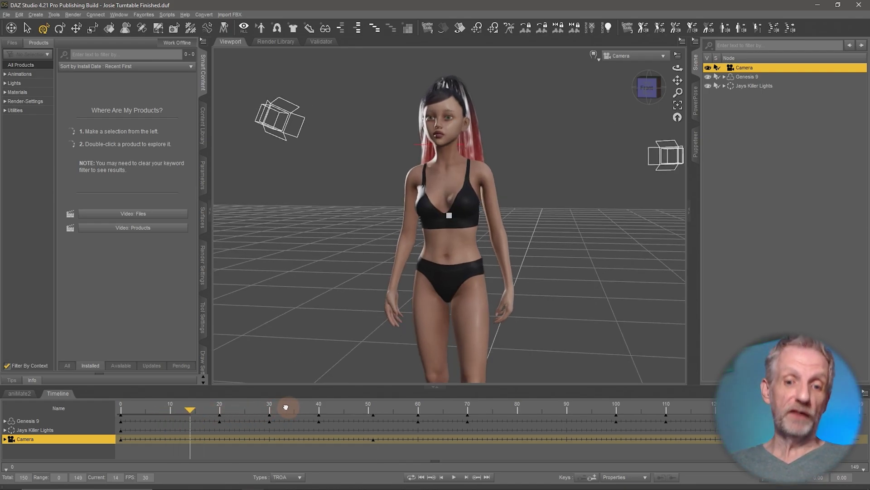
pyautogui.moveTo(194, 415); pyautogui.dragTo(180, 420)
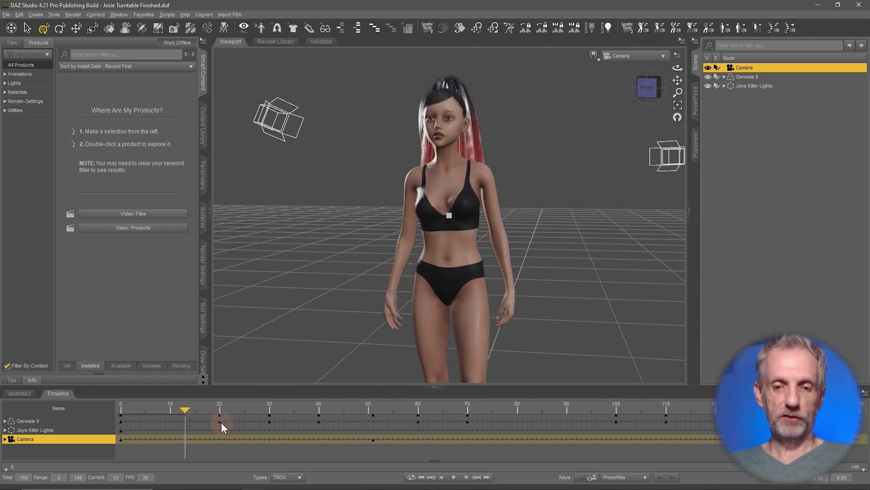
pyautogui.click(384, 441)
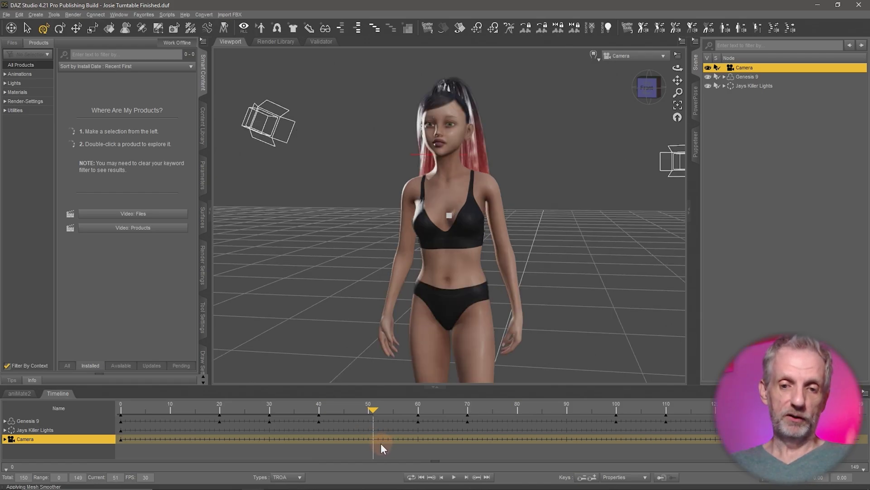
pyautogui.click(423, 477)
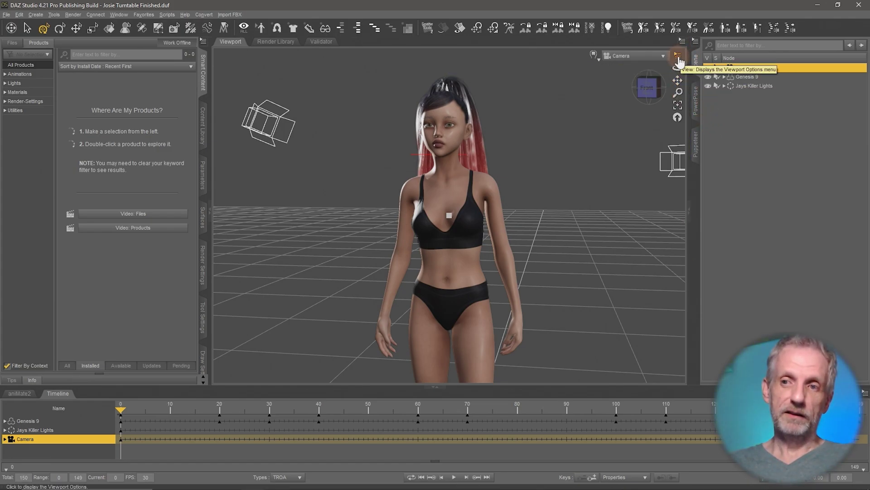
pyautogui.click(679, 56)
pyautogui.click(694, 100)
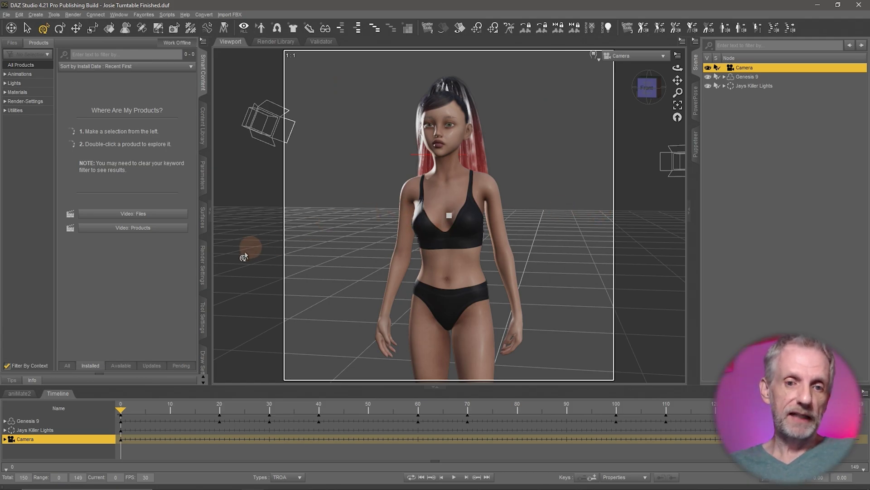
pyautogui.click(205, 273)
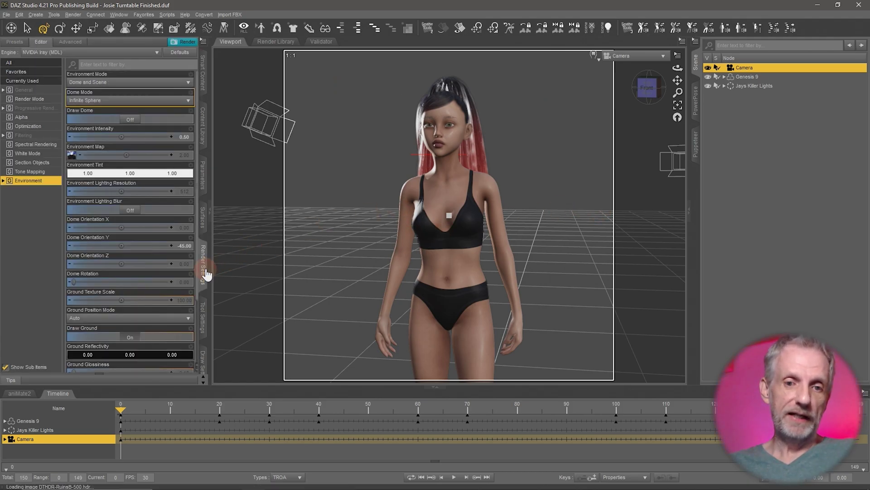
pyautogui.click(49, 90)
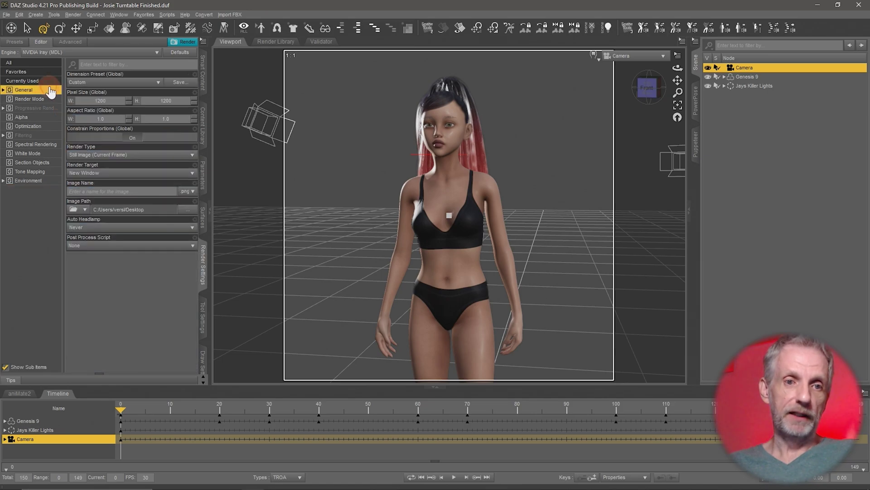
pyautogui.click(146, 88)
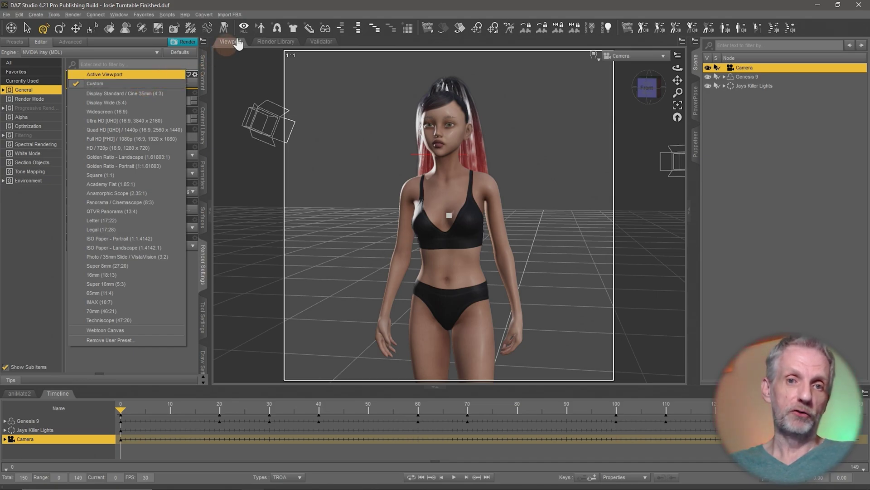
pyautogui.click(286, 5)
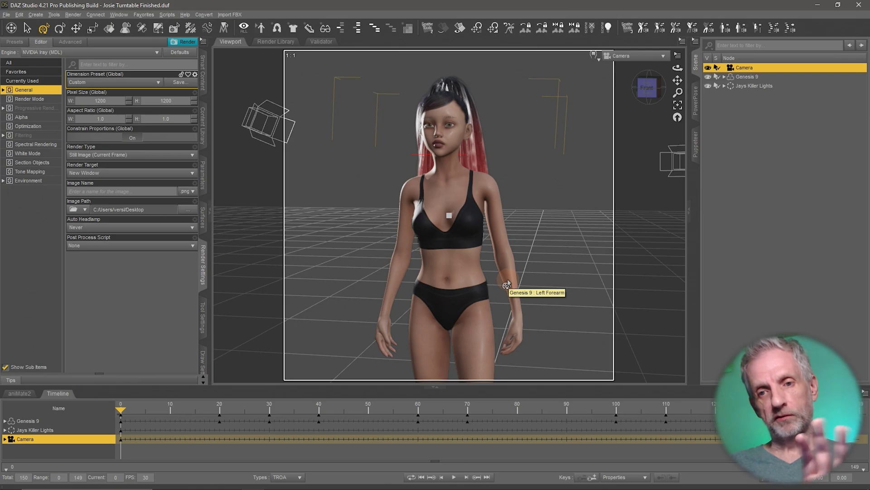
pyautogui.click(678, 56)
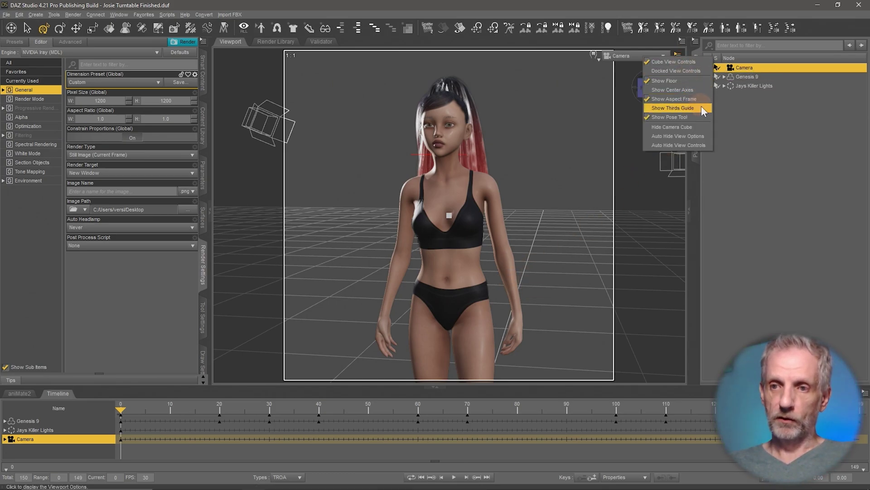
pyautogui.click(692, 109)
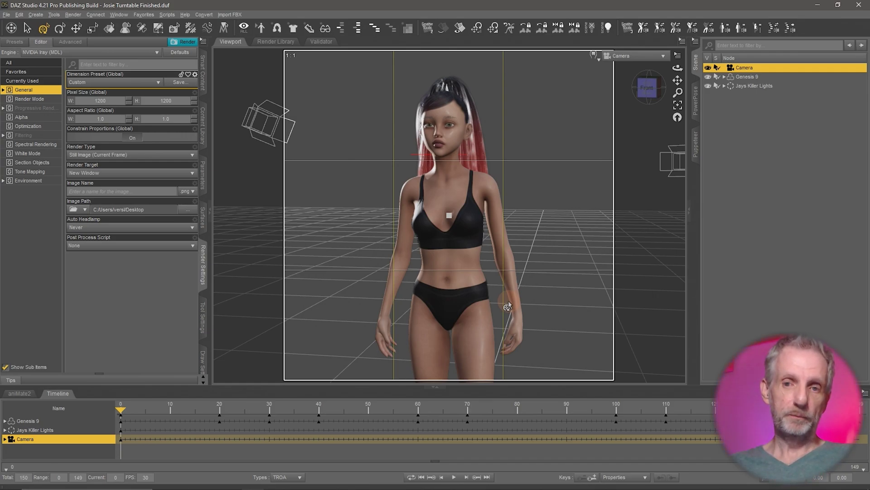
# - Switch to the Side by Side viewport layout and narrow the Camera pane
pyautogui.click(126, 16)
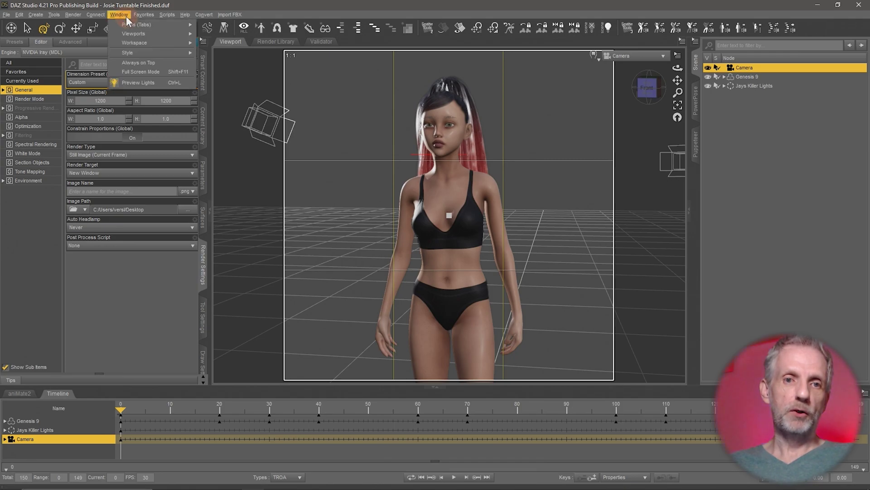
pyautogui.moveTo(145, 34)
pyautogui.click(224, 47)
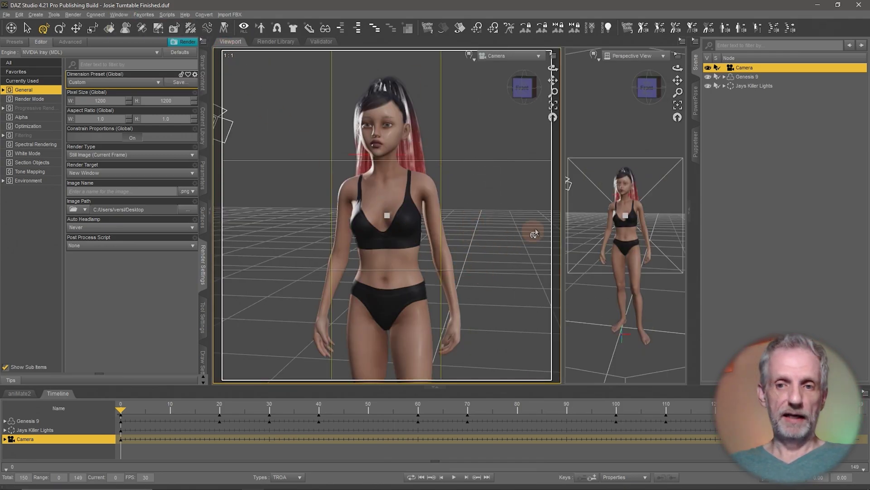
pyautogui.moveTo(562, 230); pyautogui.dragTo(416, 244)
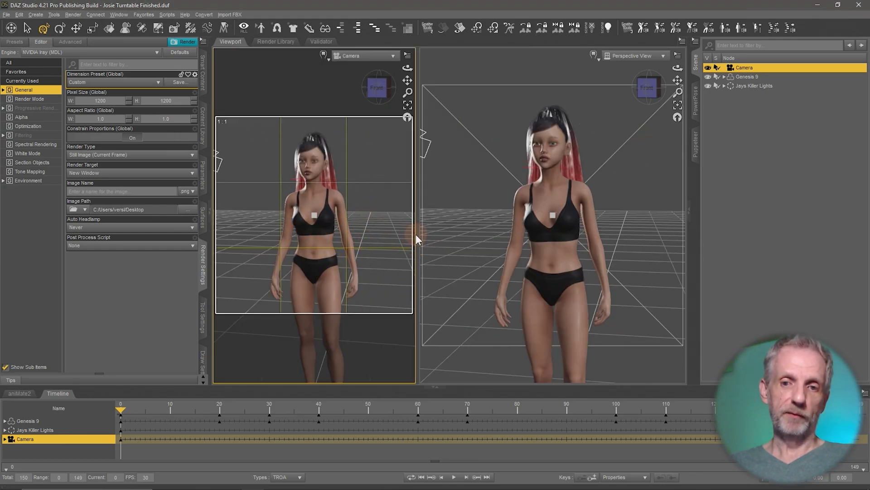
pyautogui.moveTo(418, 234); pyautogui.dragTo(405, 236)
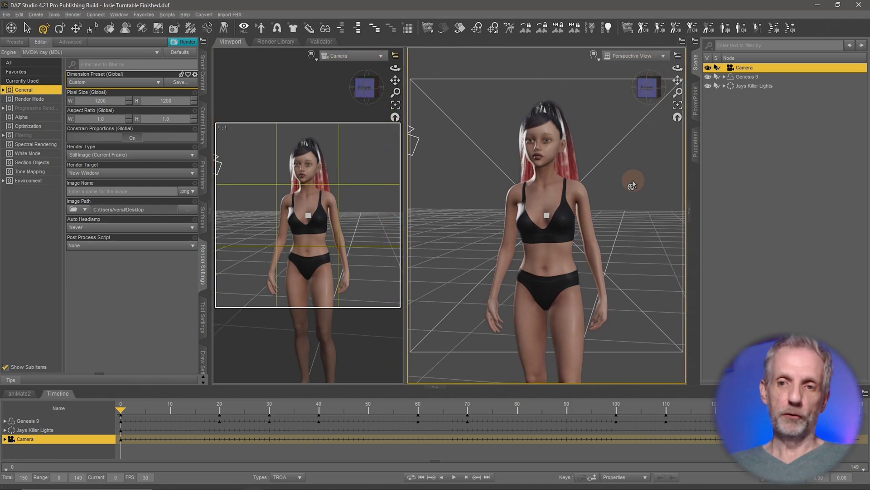
# - Orbit the Perspective View around the scene, undo a trial camera move, and show the camera's Parameters
pyautogui.moveTo(631, 181); pyautogui.dragTo(617, 183)
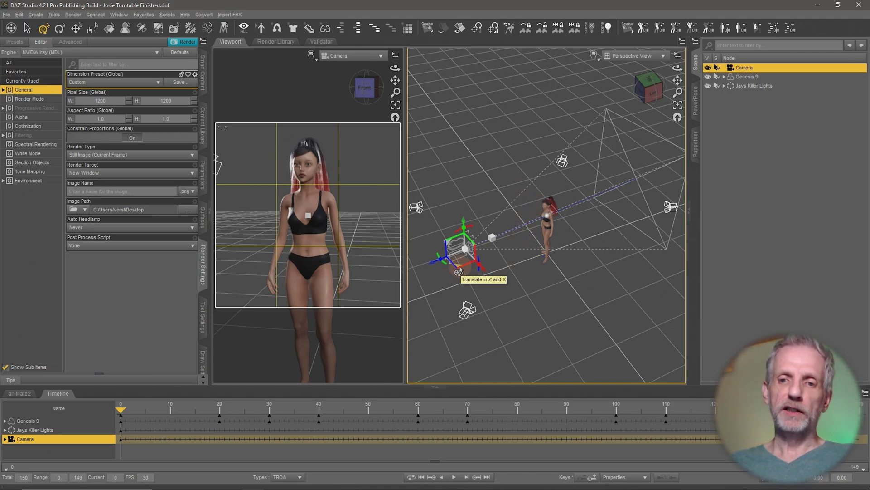
pyautogui.moveTo(458, 271); pyautogui.dragTo(495, 296)
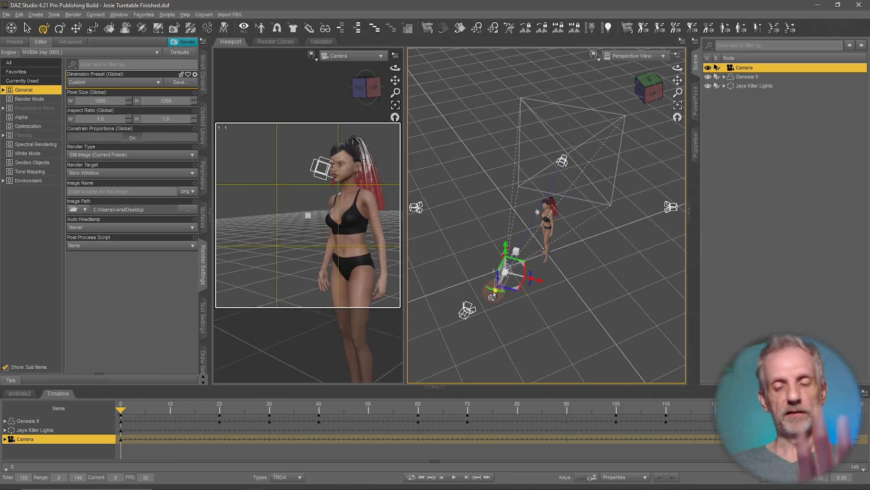
pyautogui.hotkey('ctrl', 'z')
pyautogui.hotkey('ctrl', 'z')
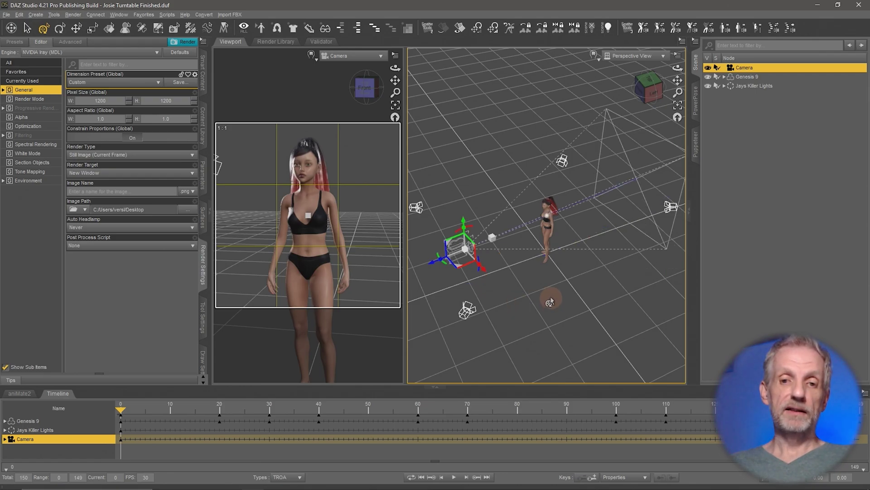
pyautogui.moveTo(550, 301); pyautogui.dragTo(530, 282)
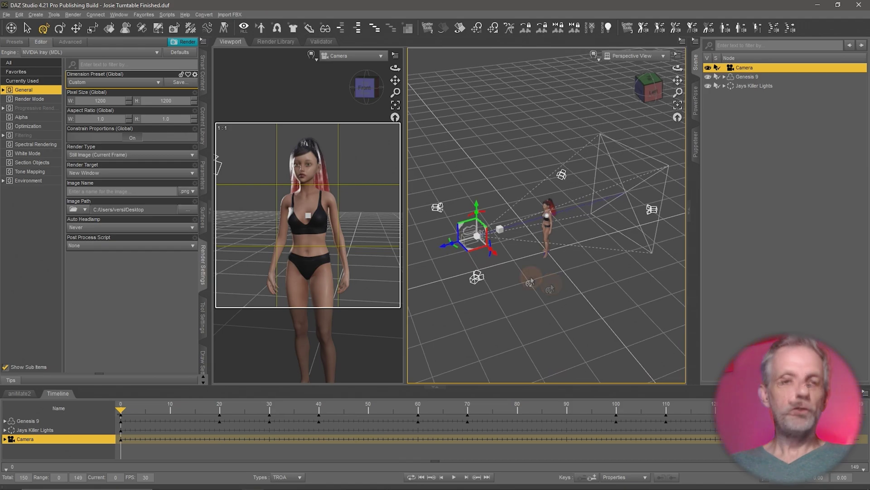
pyautogui.click(204, 184)
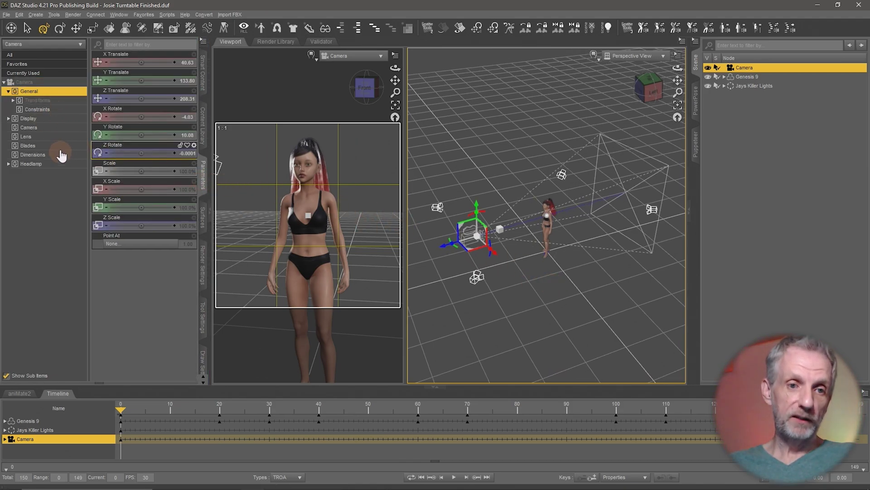
# - Set the camera's Point At constraint to Genesis 9
pyautogui.click(41, 109)
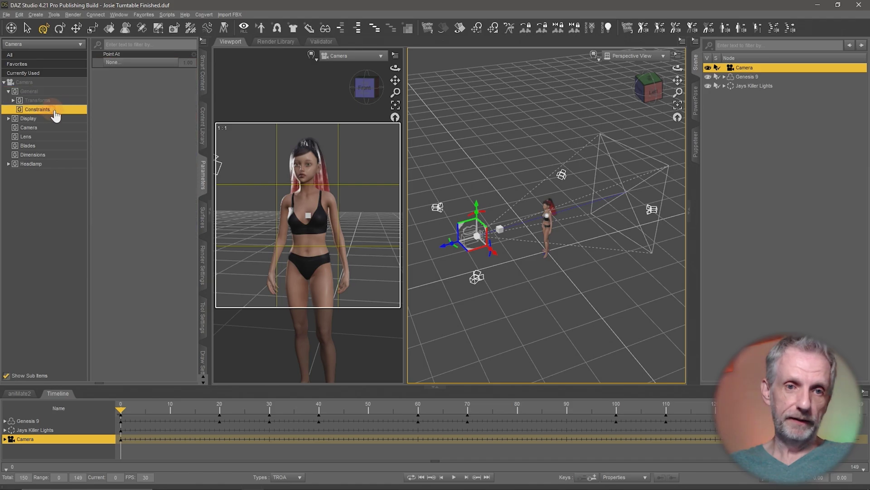
pyautogui.click(148, 61)
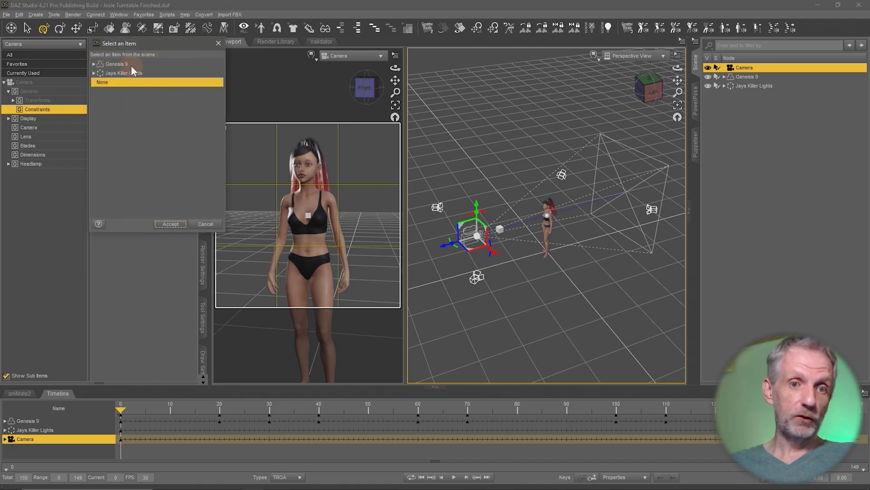
pyautogui.doubleClick(132, 66)
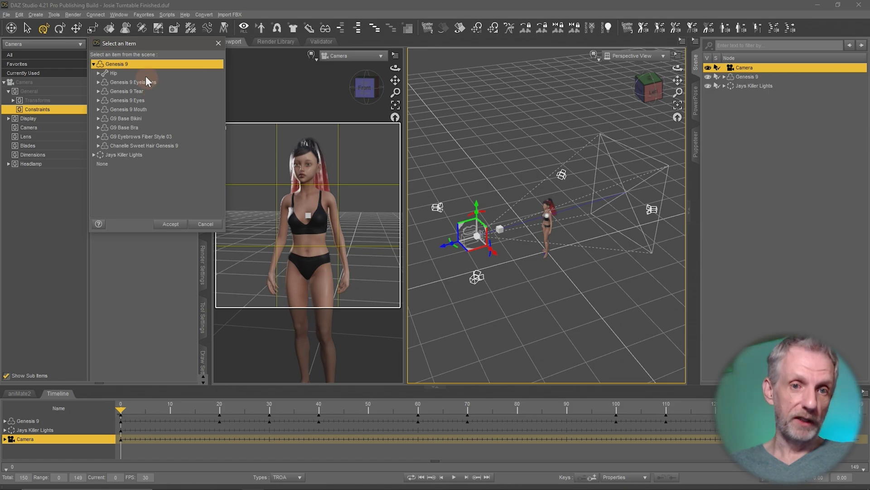
pyautogui.doubleClick(142, 72)
pyautogui.click(143, 64)
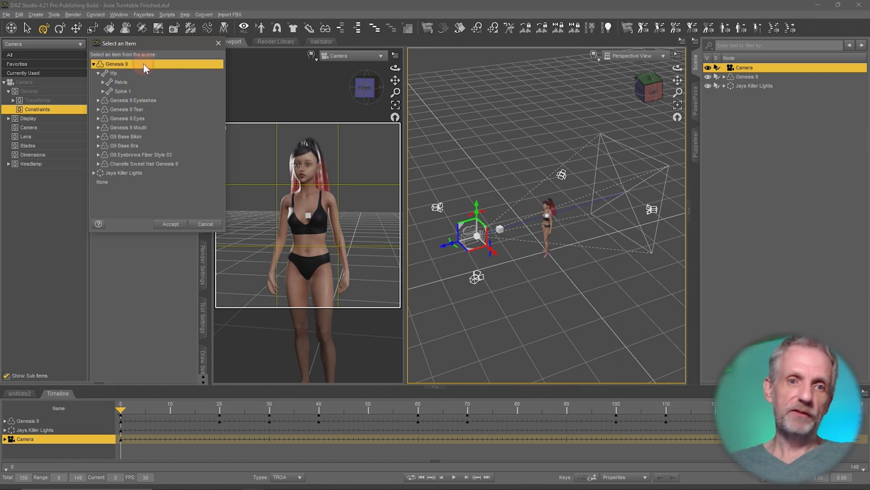
pyautogui.click(179, 224)
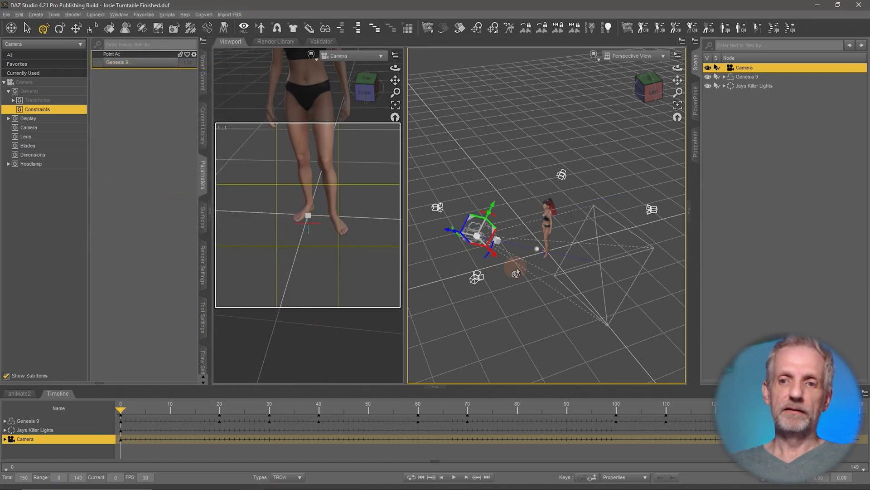
# - Retarget Point At to Genesis 9's Spine 4 bone and move the camera to the figure's side
pyautogui.click(168, 64)
pyautogui.doubleClick(136, 66)
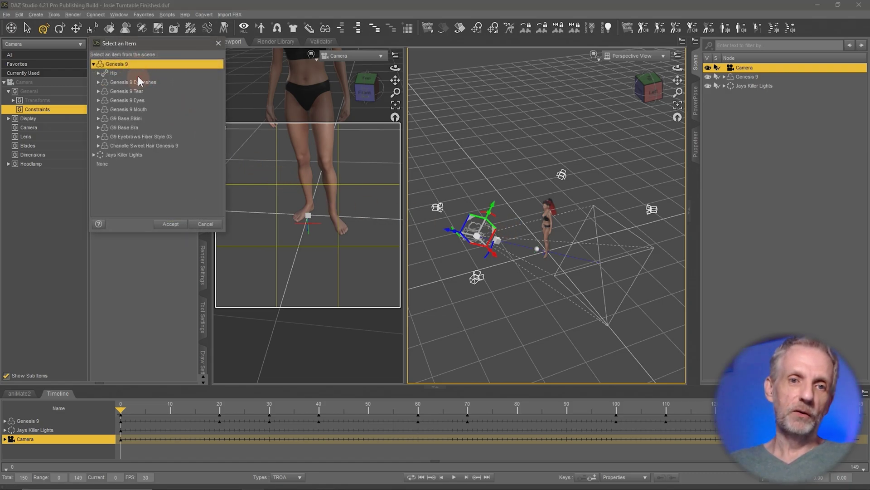
pyautogui.doubleClick(138, 74)
pyautogui.doubleClick(149, 92)
pyautogui.doubleClick(155, 99)
pyautogui.doubleClick(164, 109)
pyautogui.click(167, 118)
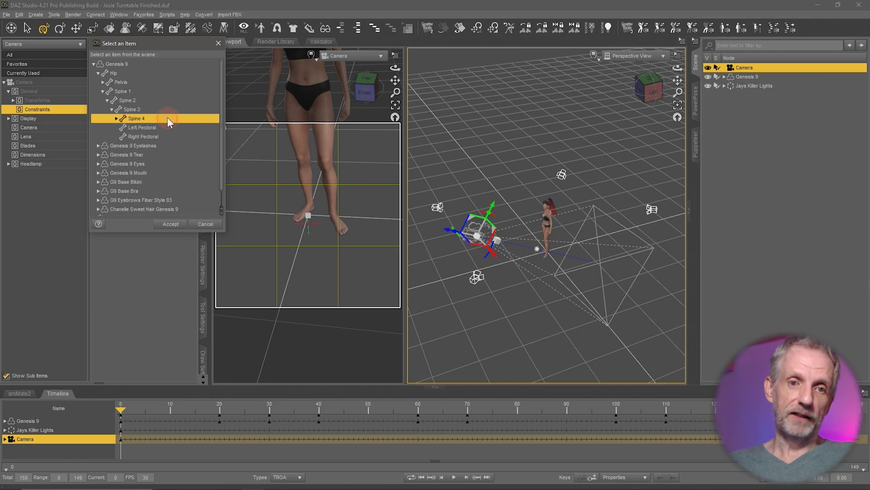
pyautogui.click(171, 224)
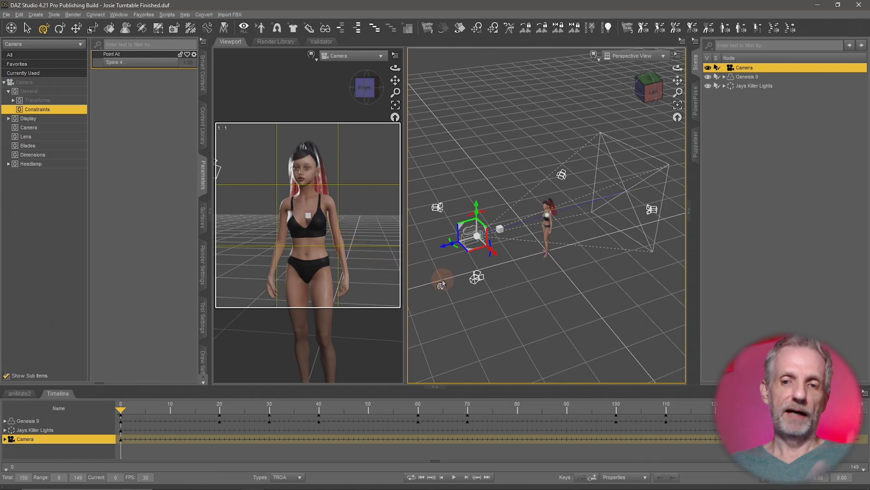
pyautogui.moveTo(468, 255); pyautogui.dragTo(440, 213)
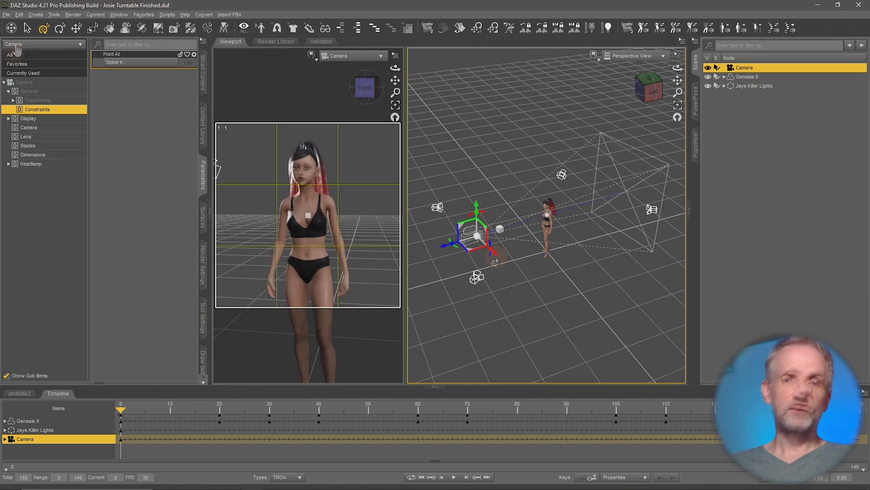
# - Reset the camera's Point At target to None
pyautogui.click(146, 63)
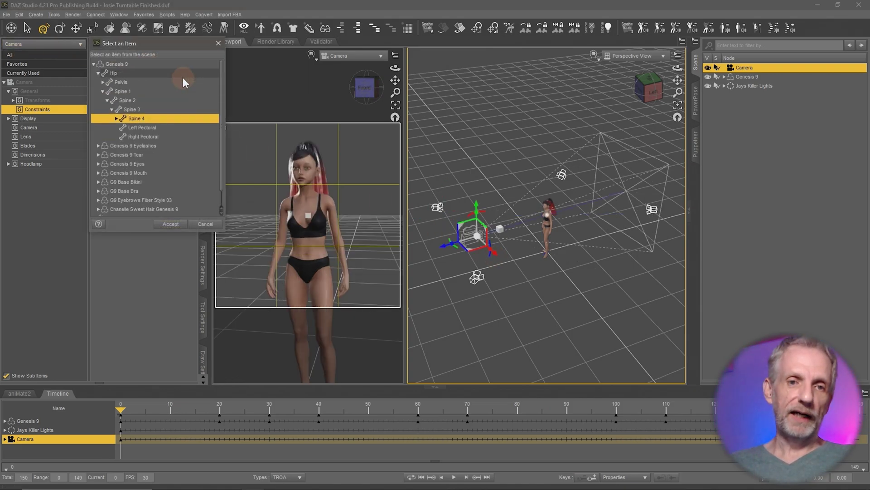
pyautogui.click(134, 212)
pyautogui.click(172, 225)
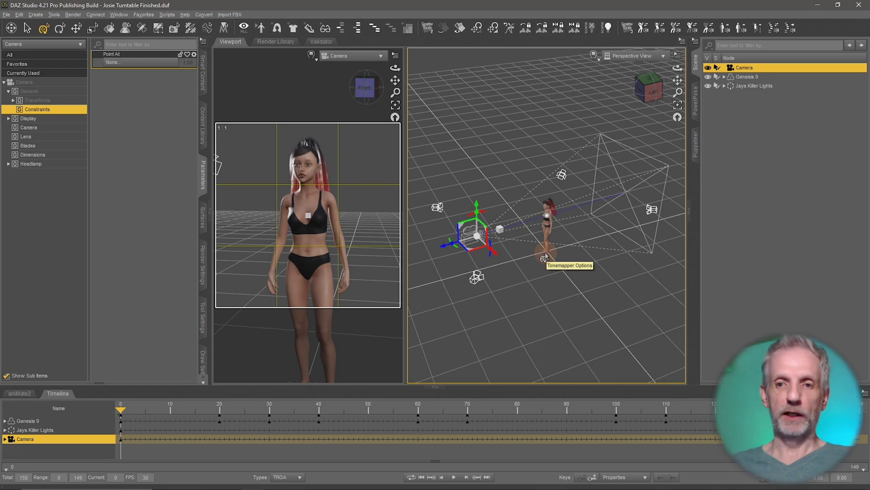
# - Create a new null and name it 'Camera Helper'
pyautogui.click(36, 14)
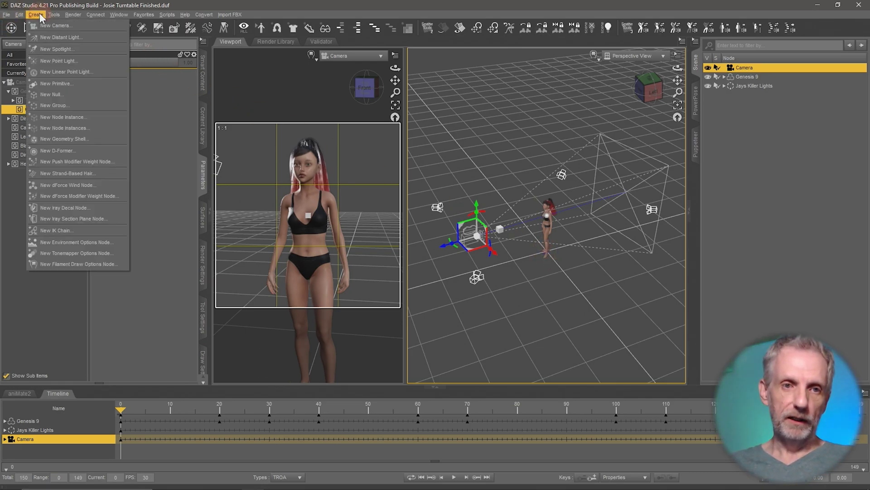
pyautogui.click(94, 94)
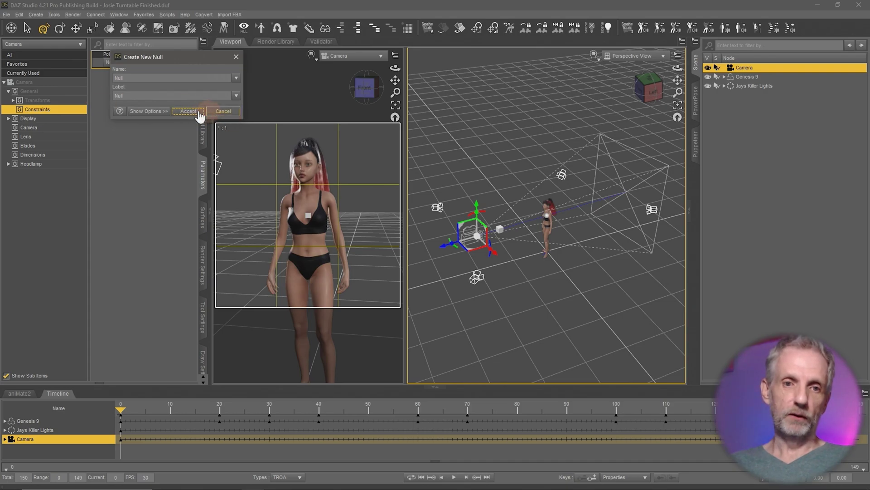
pyautogui.click(189, 111)
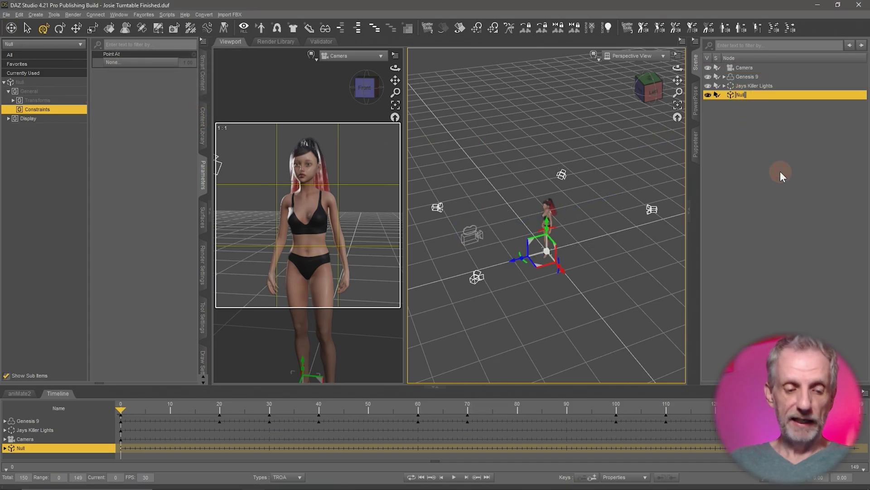
pyautogui.write('Camera Help')
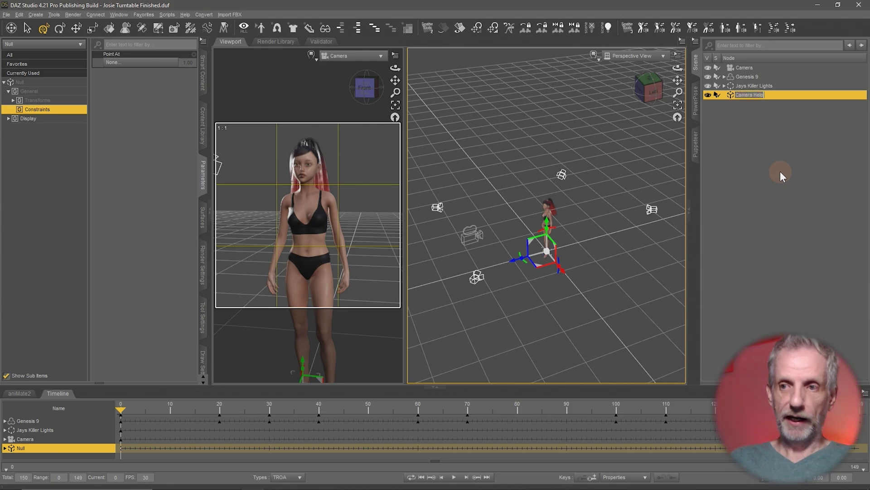
pyautogui.write('er')
pyautogui.press('Return')
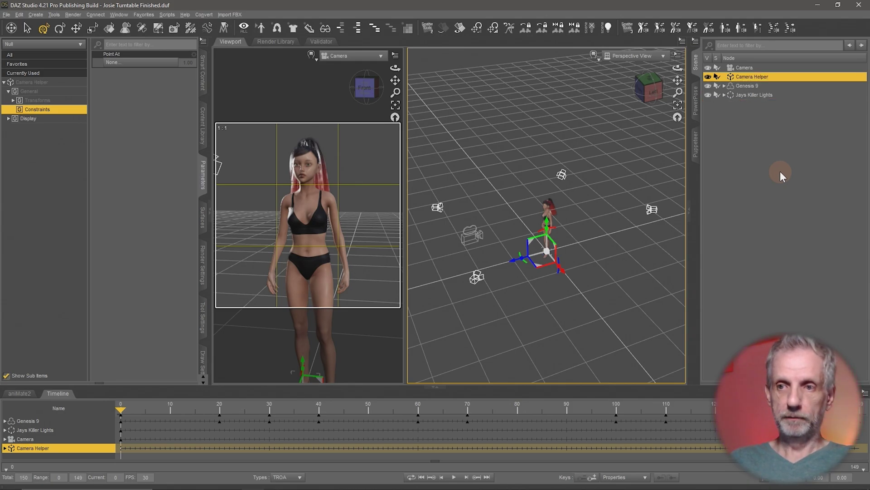
# - Parent the Camera under Camera Helper in the Scene pane
pyautogui.click(743, 68)
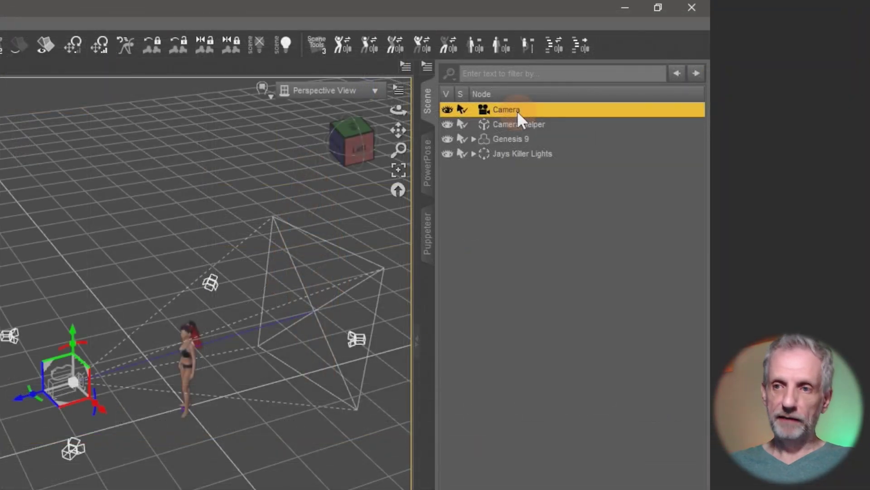
pyautogui.moveTo(524, 108); pyautogui.dragTo(529, 119)
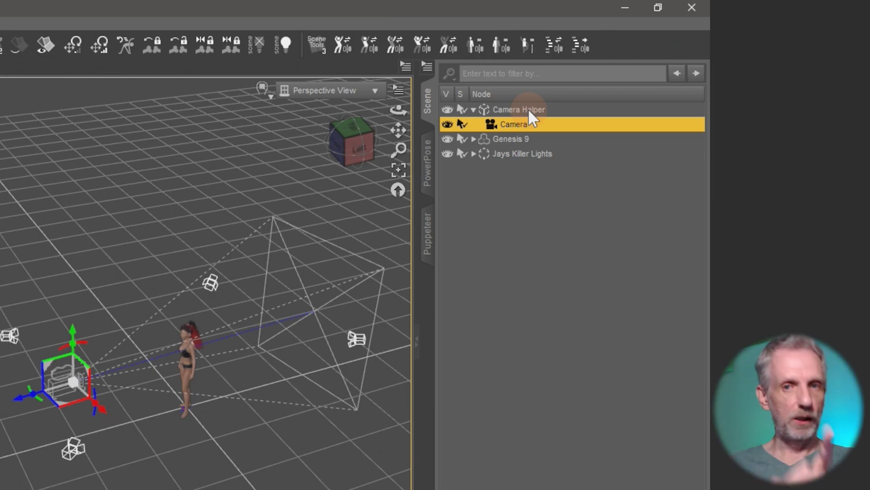
pyautogui.click(529, 109)
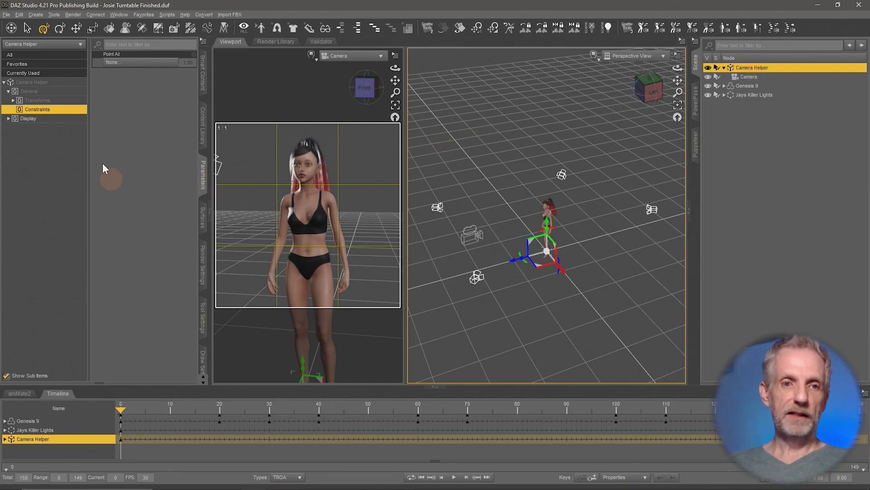
# - Key Camera Helper's Y Rotate at 0 on frame 0 and 360 on frame 149, then scrub to preview
pyautogui.click(71, 100)
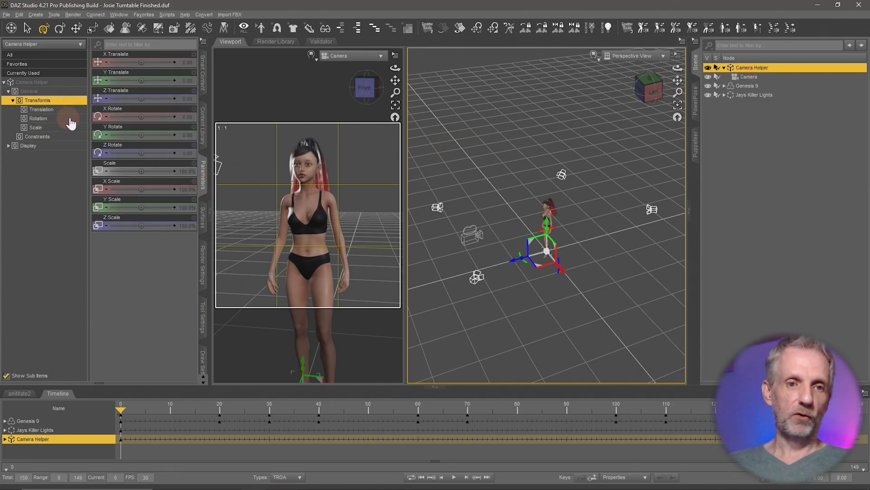
pyautogui.click(71, 119)
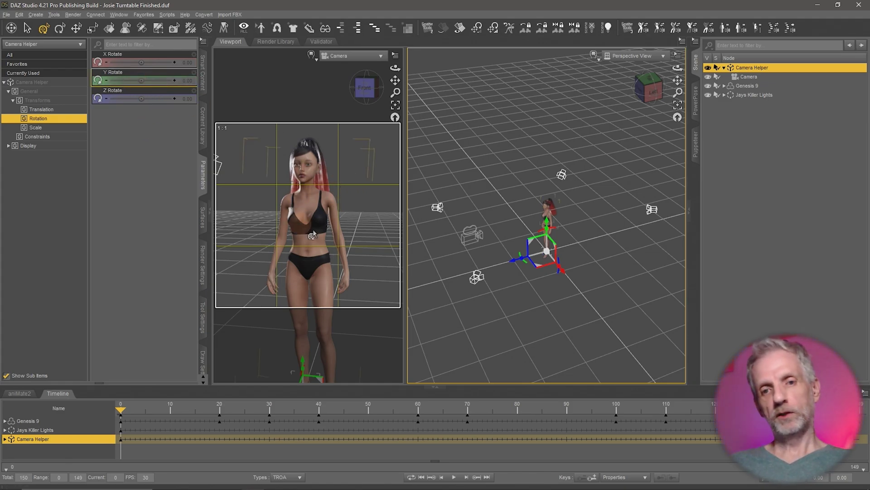
pyautogui.moveTo(142, 81)
pyautogui.mouseDown()
pyautogui.moveTo(154, 81)
pyautogui.moveTo(128, 82)
pyautogui.moveTo(138, 82)
pyautogui.mouseUp()
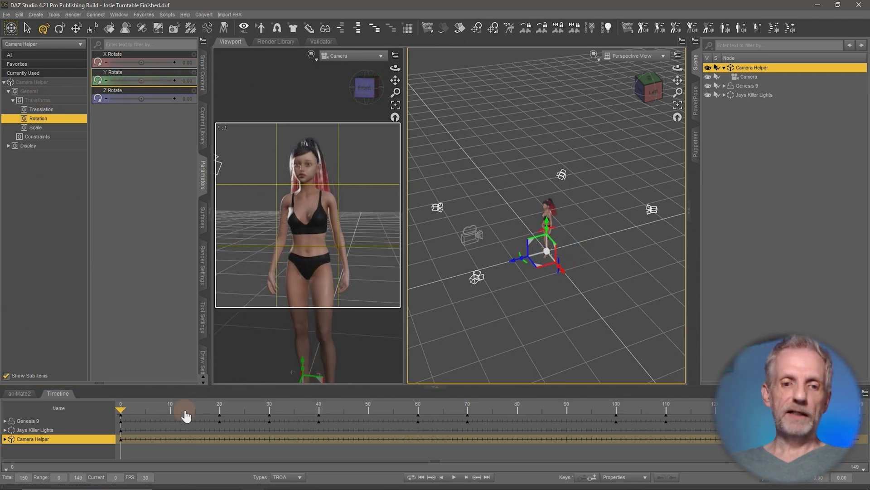
pyautogui.moveTo(171, 408); pyautogui.dragTo(119, 410)
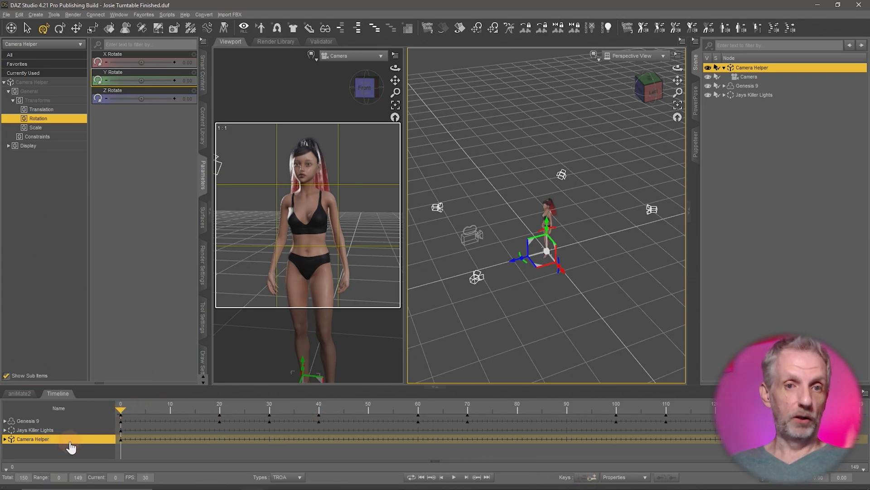
pyautogui.moveTo(123, 409); pyautogui.dragTo(865, 422)
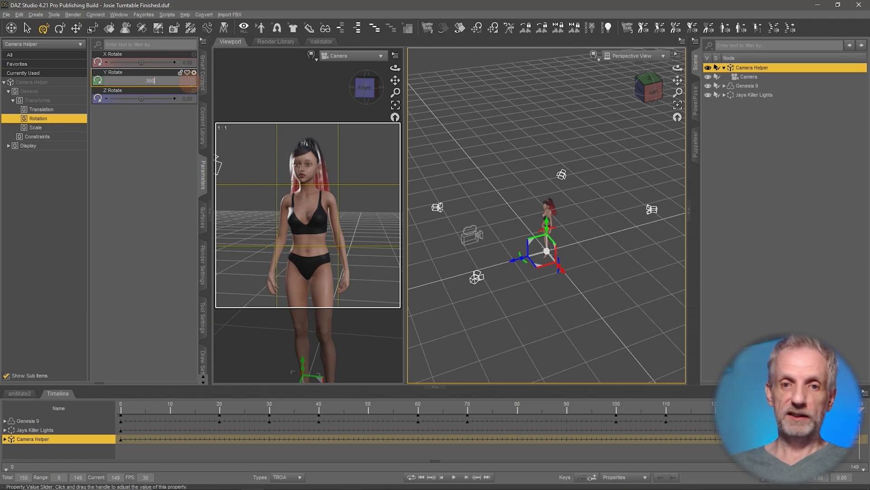
pyautogui.press('Return')
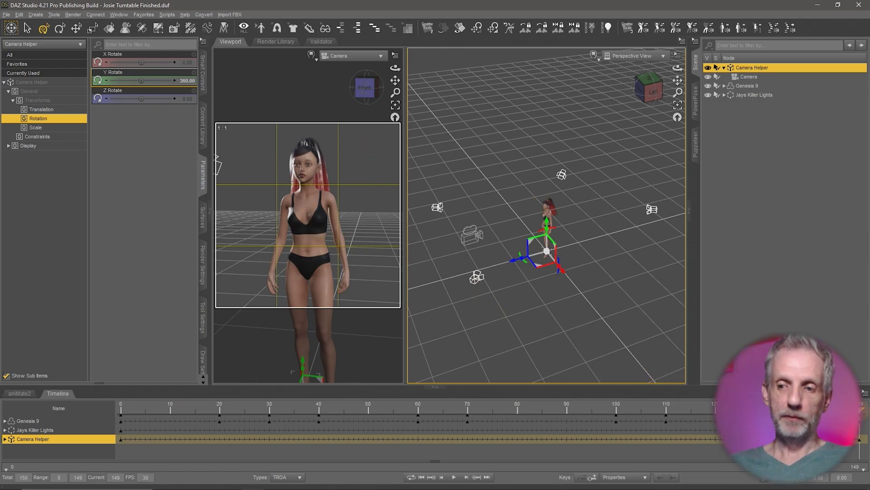
pyautogui.moveTo(290, 410); pyautogui.dragTo(815, 410)
# - Widen the Camera view and key Camera Helper's X Translate to 10 at frame 75
pyautogui.moveTo(715, 408); pyautogui.dragTo(487, 416)
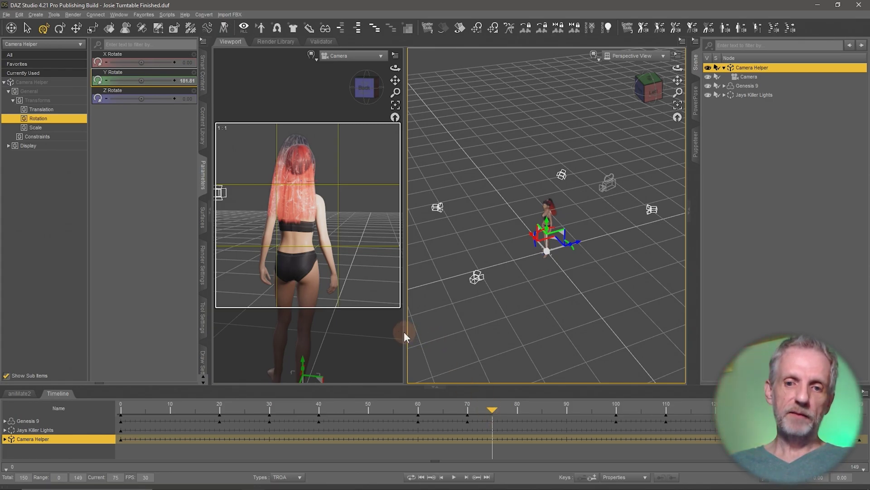
pyautogui.moveTo(404, 331); pyautogui.dragTo(628, 318)
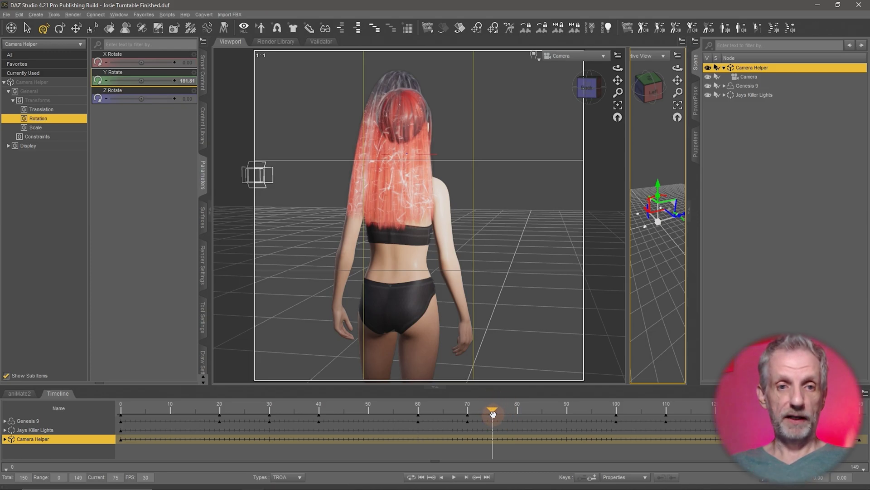
pyautogui.click(57, 110)
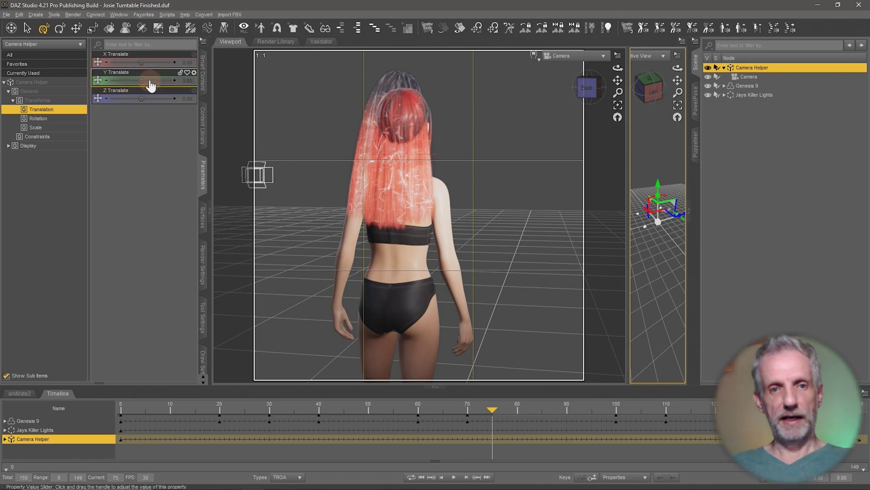
pyautogui.moveTo(142, 63); pyautogui.dragTo(144, 62)
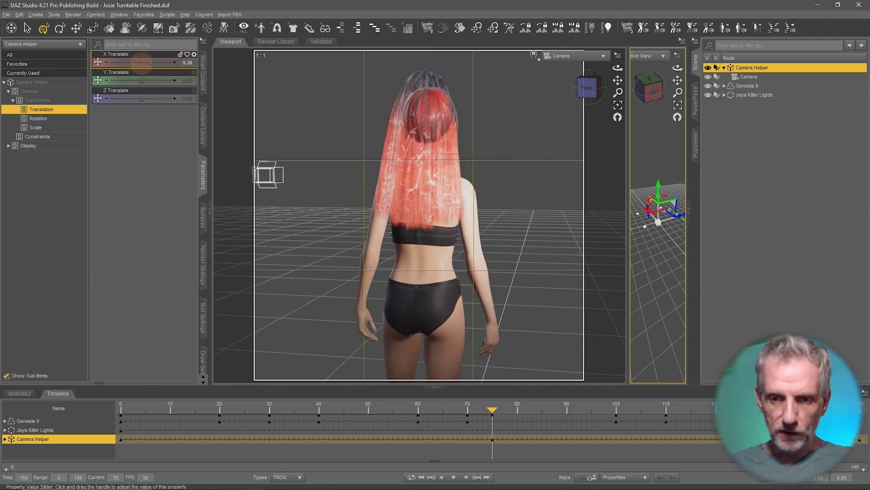
pyautogui.click(187, 62)
pyautogui.write('10')
pyautogui.press('Return')
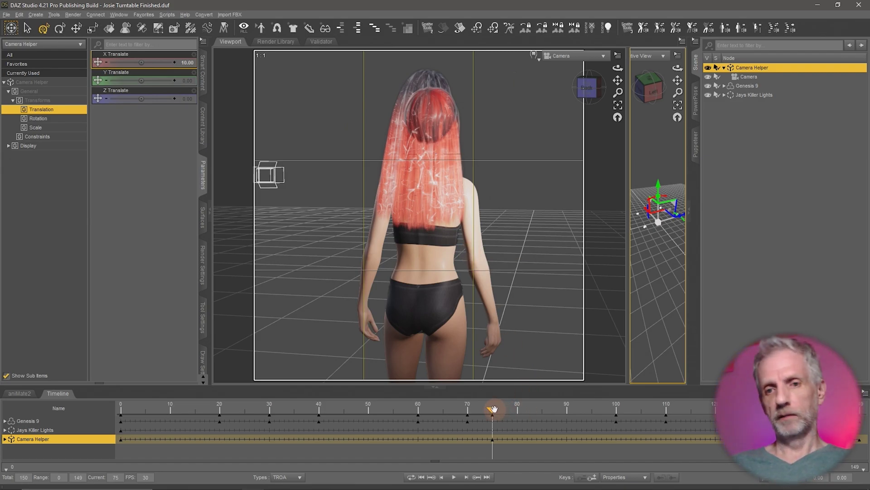
pyautogui.moveTo(480, 411); pyautogui.dragTo(338, 405)
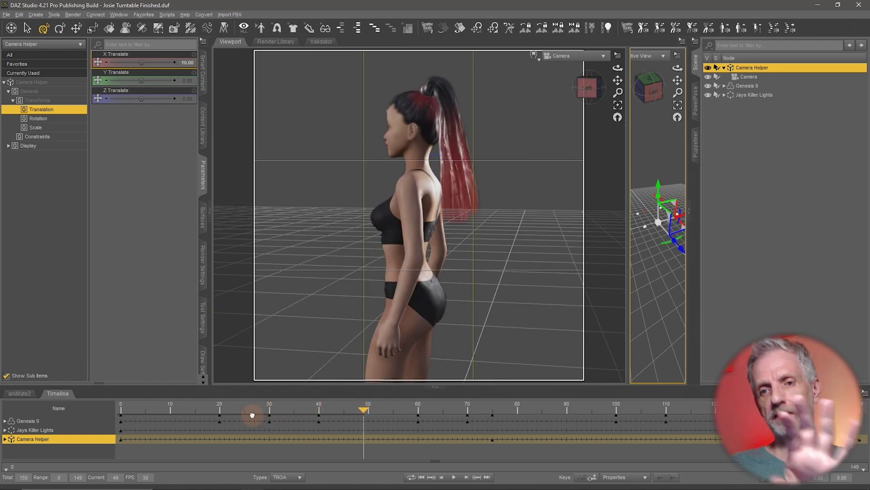
# - Key Camera Helper's X Translate to 0 at frame 0 and again at frame 149
pyautogui.moveTo(252, 414); pyautogui.dragTo(93, 403)
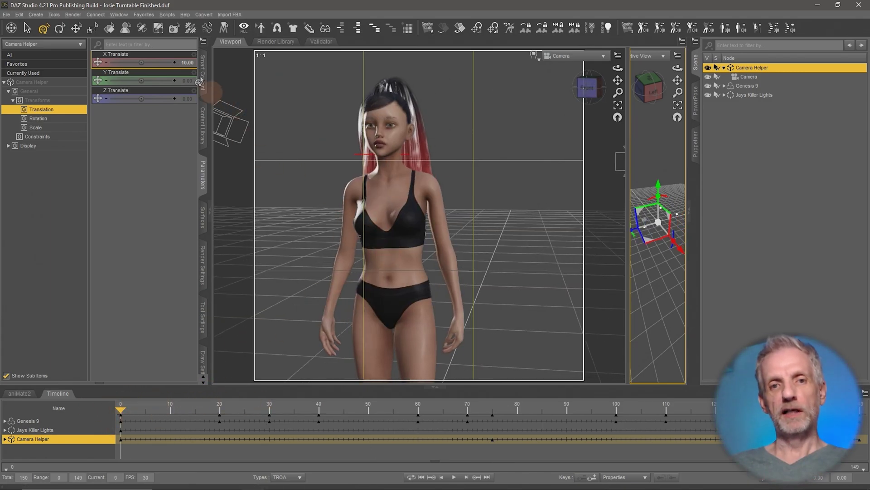
pyautogui.click(188, 62)
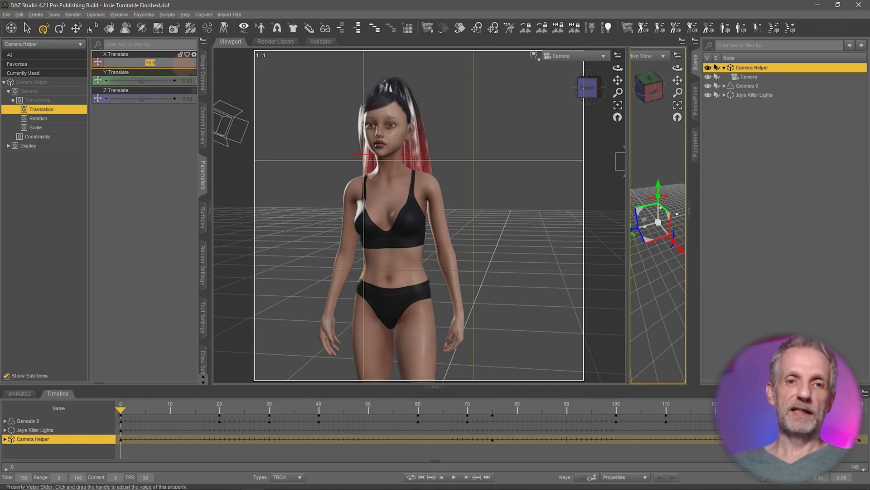
pyautogui.write('0')
pyautogui.press('Return')
pyautogui.click(125, 405)
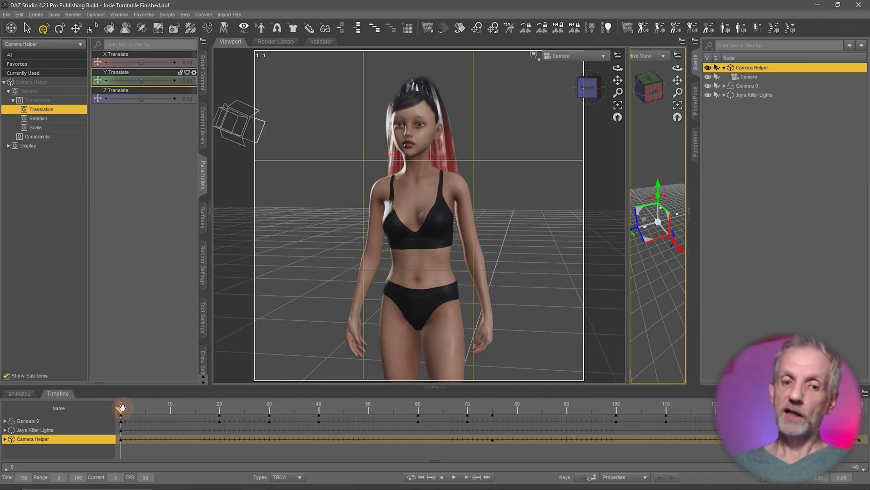
pyautogui.click(863, 406)
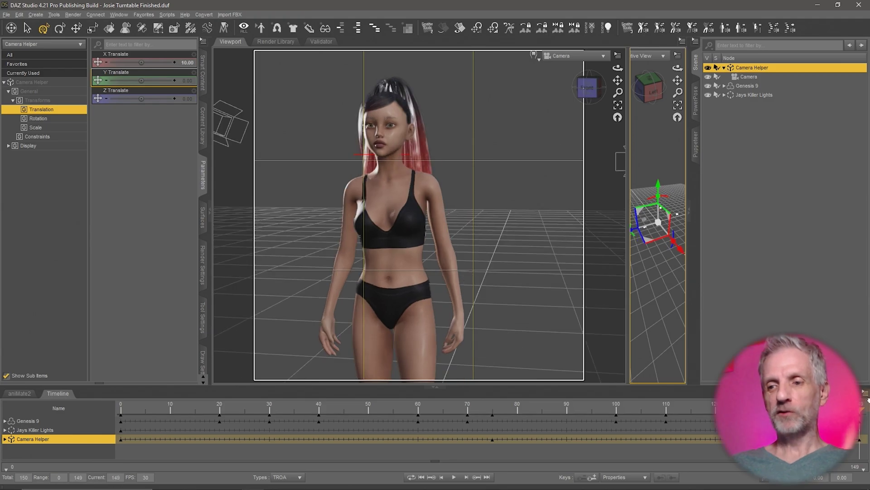
pyautogui.click(190, 66)
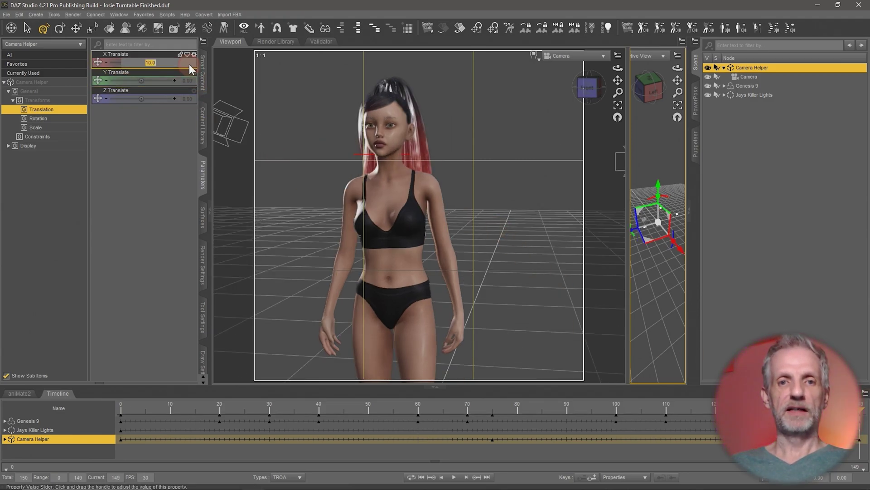
pyautogui.write('0')
pyautogui.press('Return')
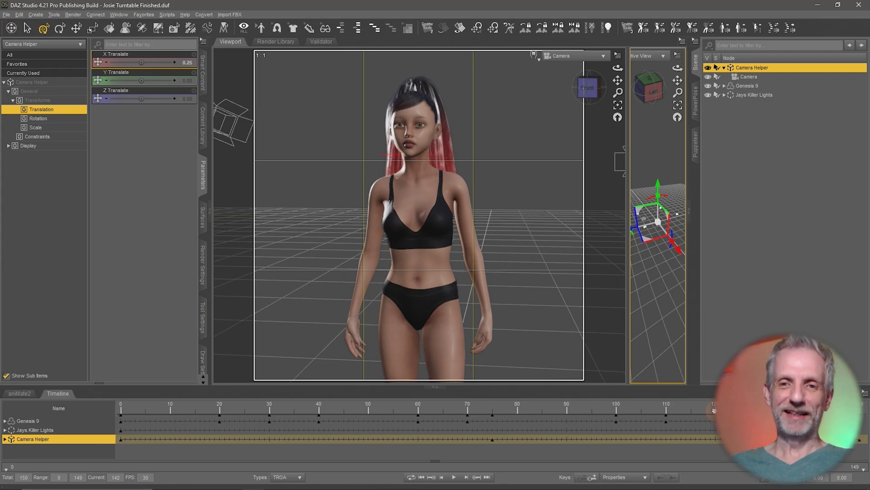
# - Check the camera position at frames 119, 93, 64 and behind the figure, then scrub to the start
pyautogui.click(711, 411)
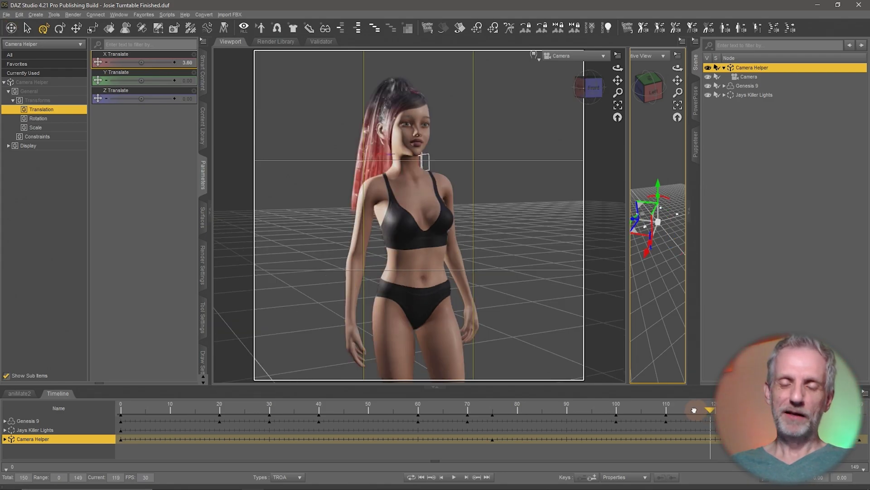
pyautogui.click(581, 408)
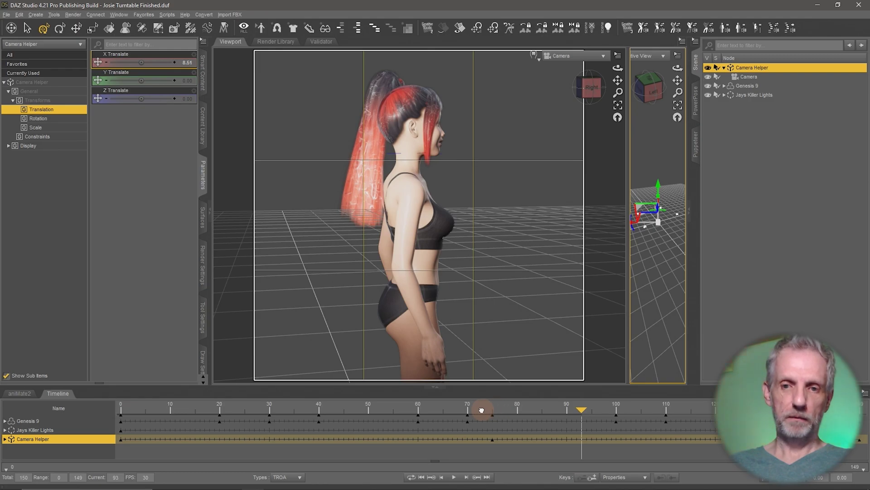
pyautogui.click(492, 408)
pyautogui.click(438, 408)
pyautogui.moveTo(367, 408); pyautogui.dragTo(79, 409)
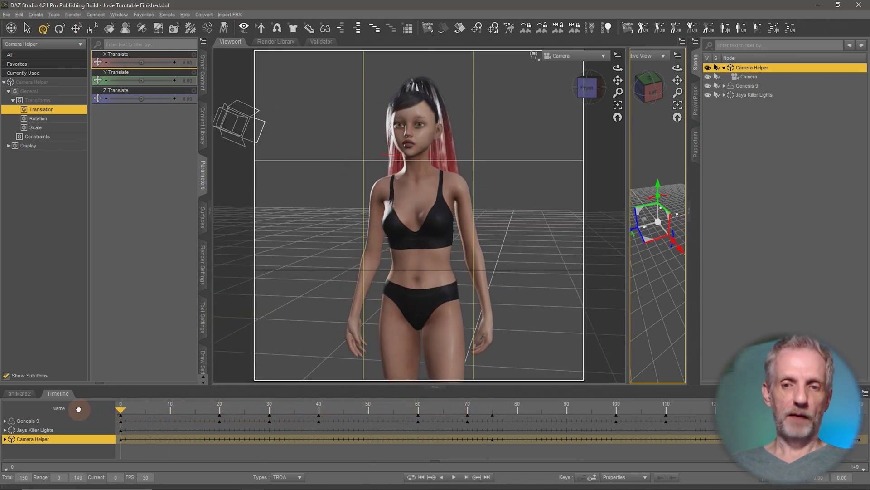
# - Play the turntable, resize the camera and perspective panes, and step back to frame 0
pyautogui.click(453, 477)
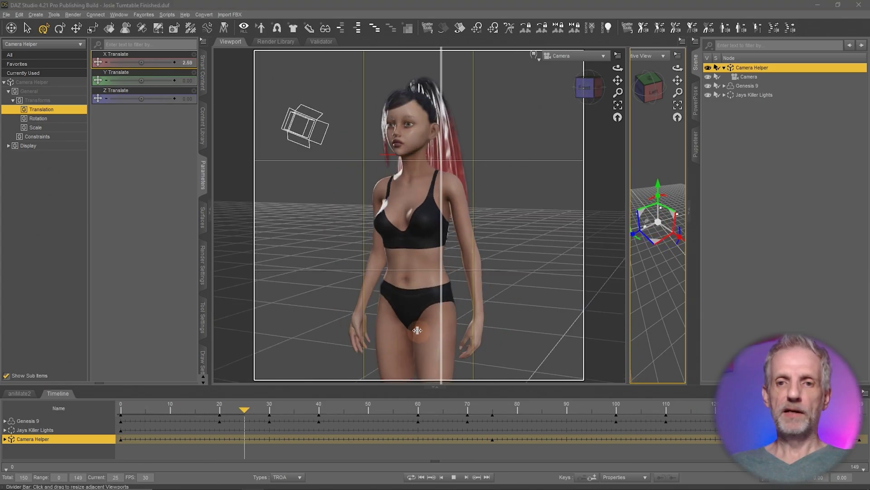
pyautogui.moveTo(417, 330); pyautogui.dragTo(418, 330)
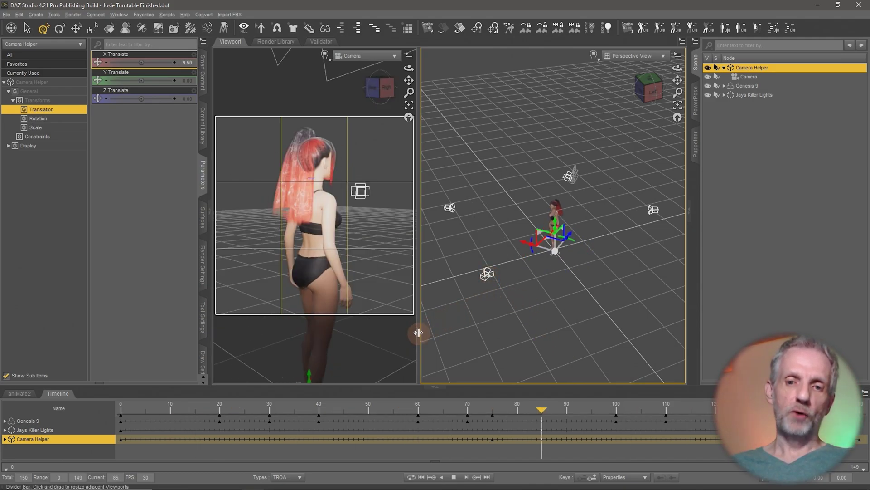
pyautogui.moveTo(418, 332); pyautogui.dragTo(434, 338)
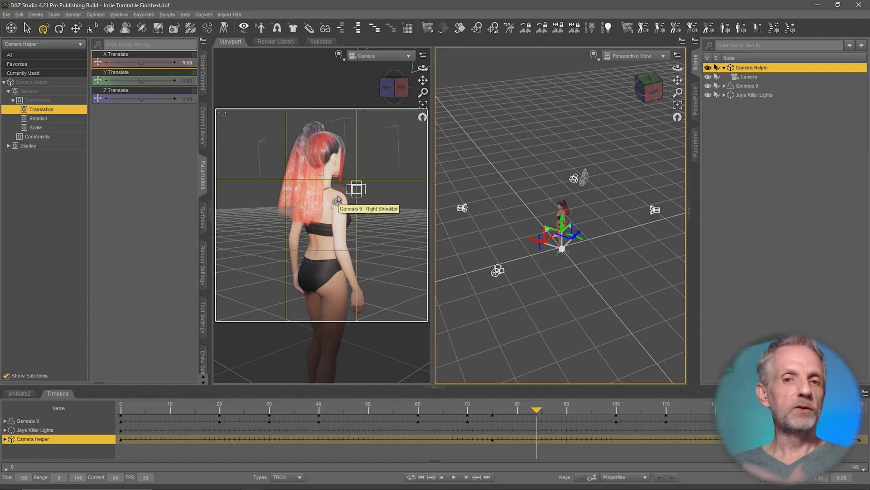
pyautogui.click(433, 479)
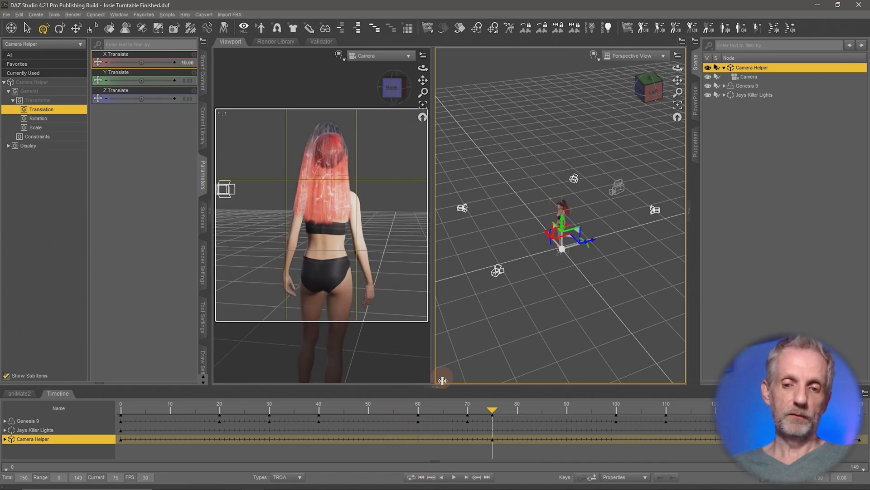
pyautogui.click(423, 477)
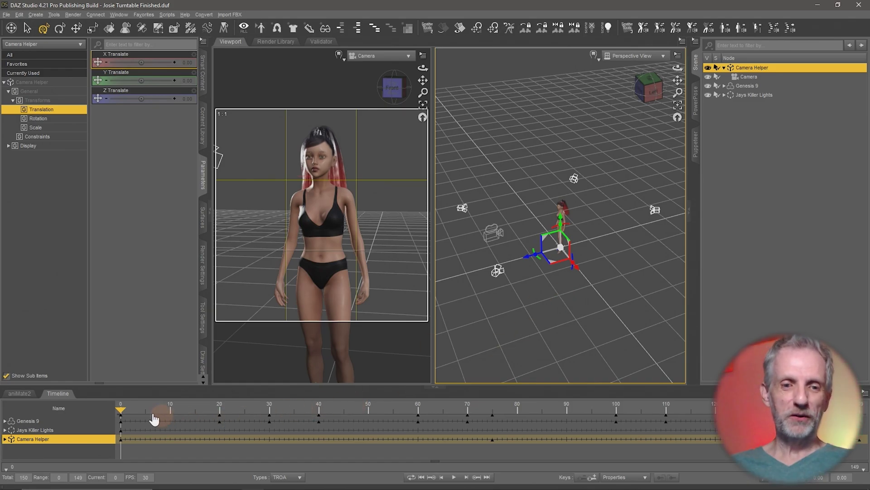
# - In the Scene pane, parent the Jays Killer Lights group under Camera Helper
pyautogui.click(760, 95)
pyautogui.click(725, 95)
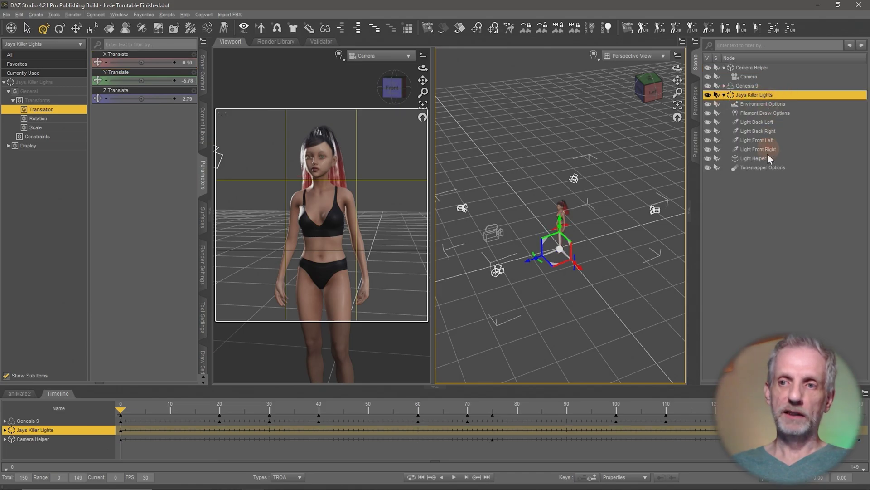
pyautogui.click(725, 95)
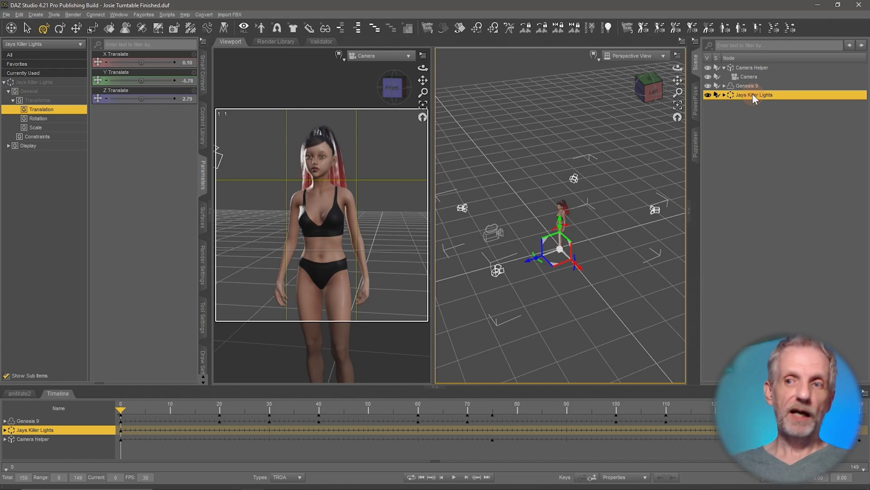
pyautogui.moveTo(754, 99); pyautogui.dragTo(761, 68)
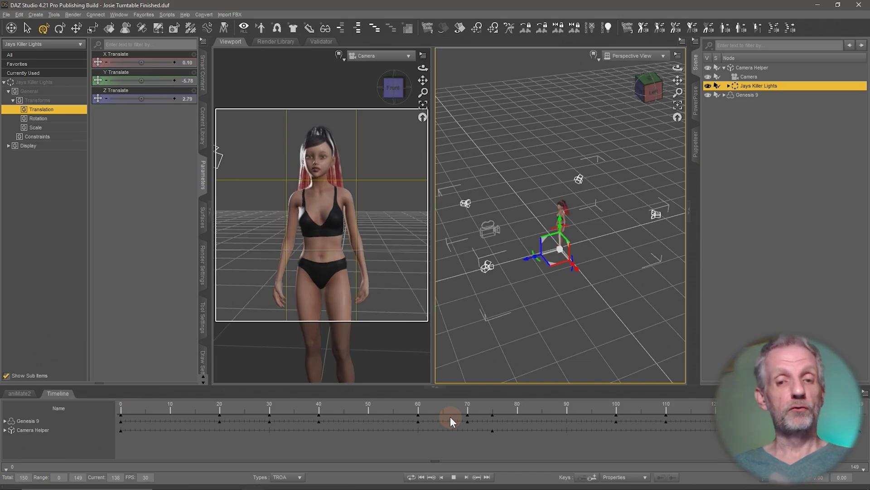
# - Replay the turntable, jump to frame 149 and select Camera Helper to check the lights
pyautogui.click(454, 477)
pyautogui.click(454, 476)
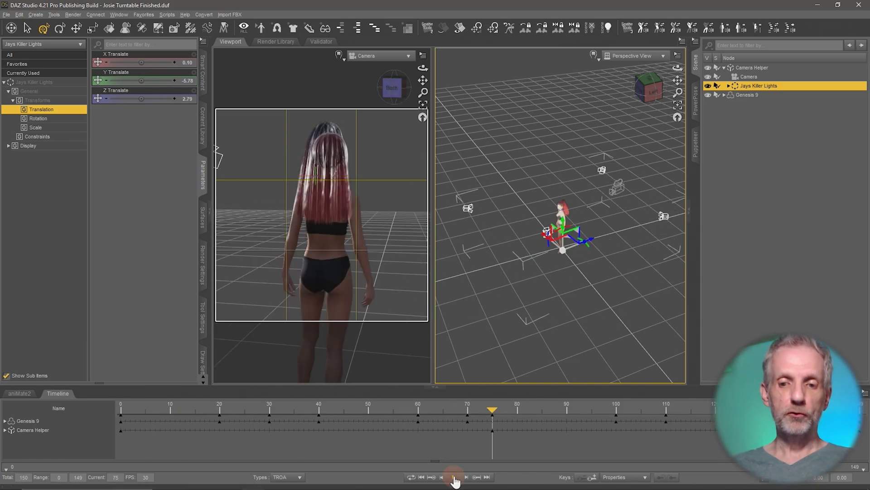
pyautogui.click(477, 477)
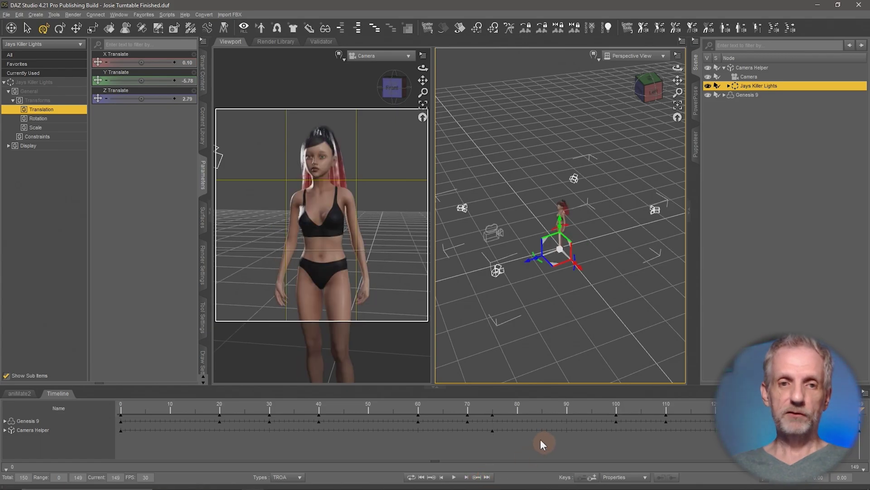
pyautogui.click(771, 68)
# - Enter -360 for Camera Helper's Y Rotate and preview the turntable animation
pyautogui.click(70, 119)
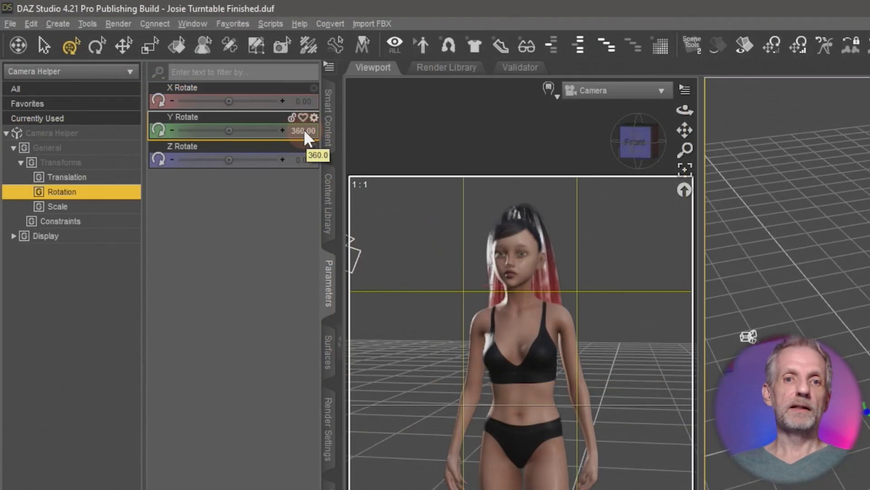
pyautogui.click(304, 131)
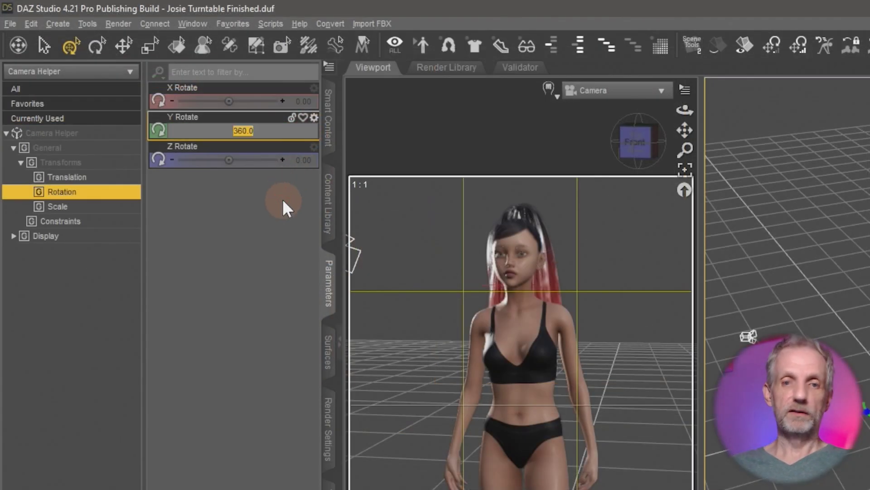
pyautogui.write('-360')
pyautogui.press('Return')
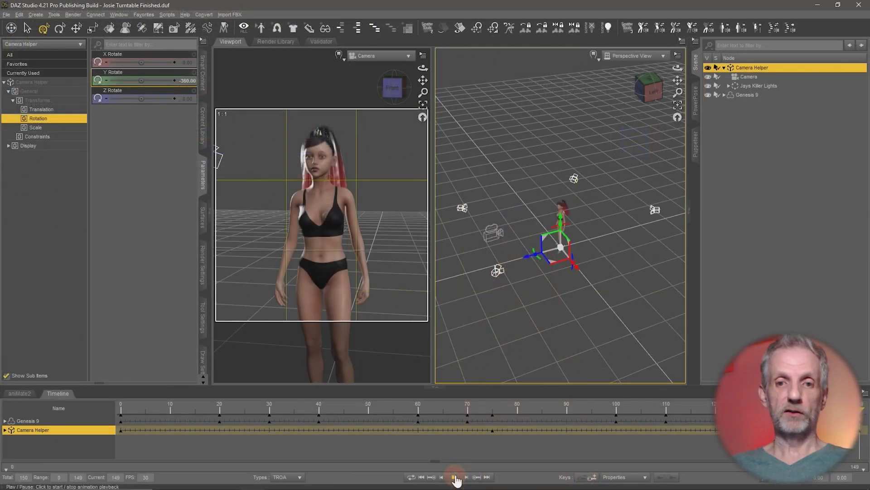
pyautogui.click(455, 480)
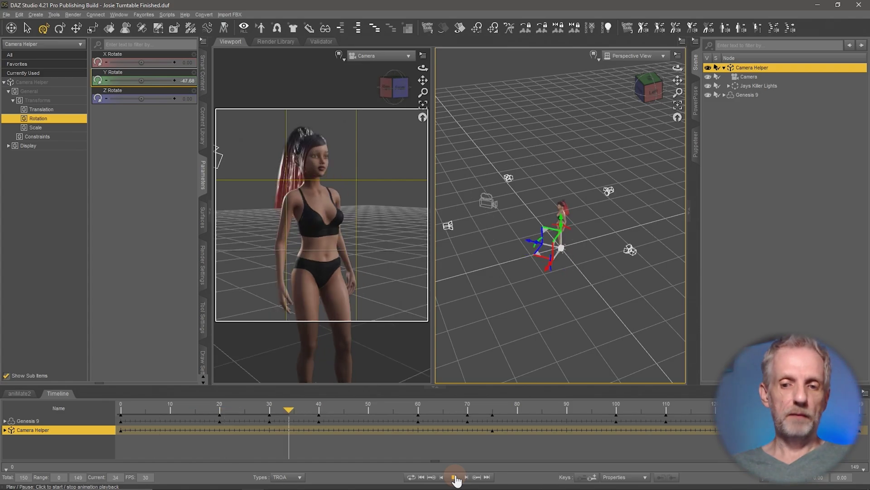
pyautogui.click(455, 478)
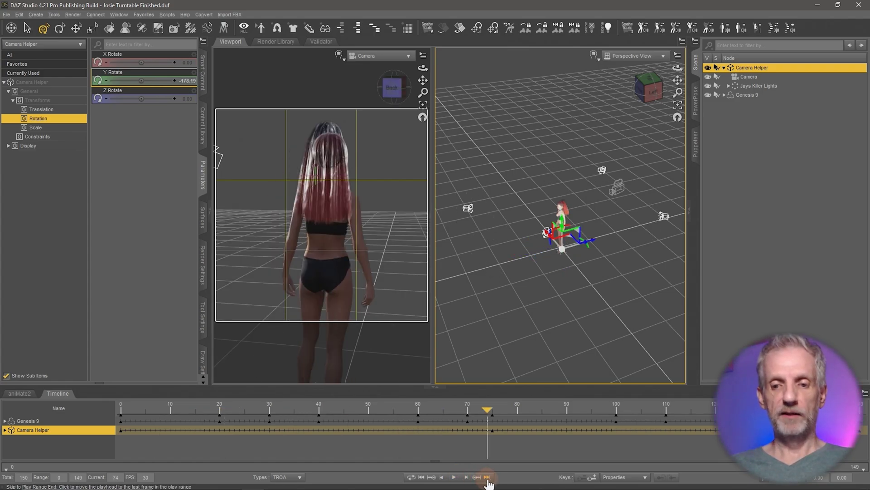
# - Change the last-frame Y Rotate to 360 and replay the spin
pyautogui.click(185, 84)
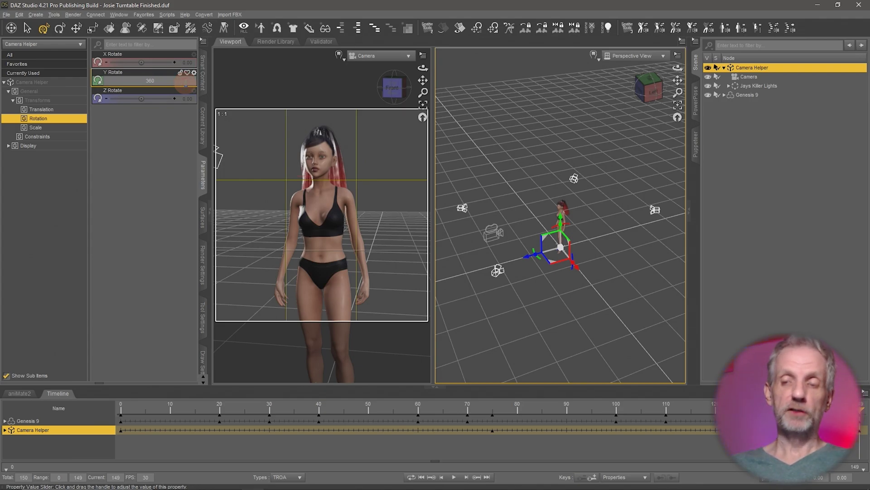
pyautogui.press('Return')
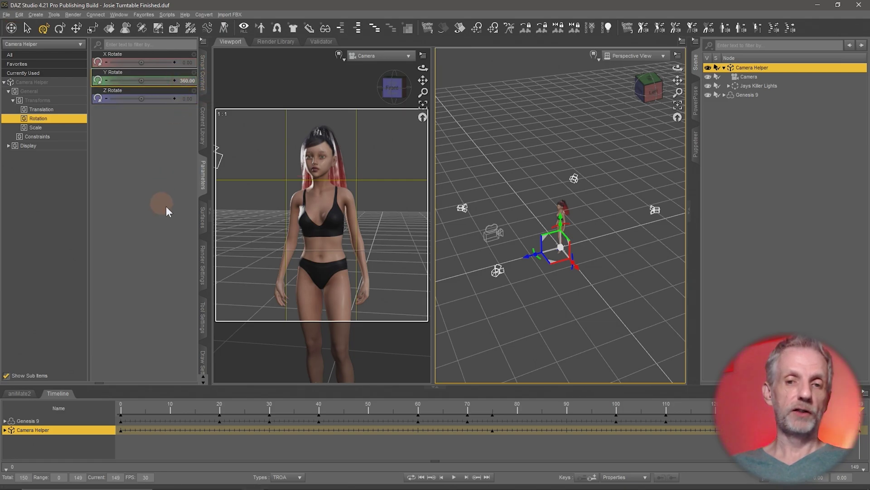
pyautogui.press('space')
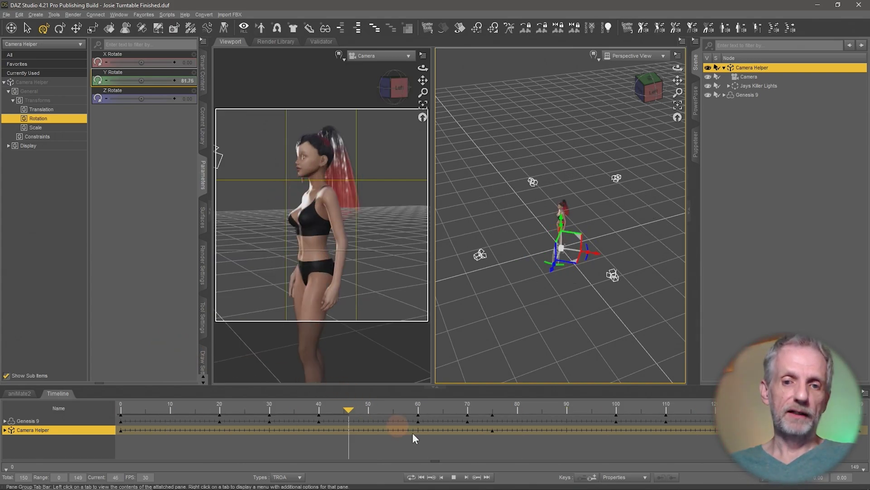
# - Stop playback, rewind to frame 0 and make the timeline panel taller
pyautogui.click(453, 478)
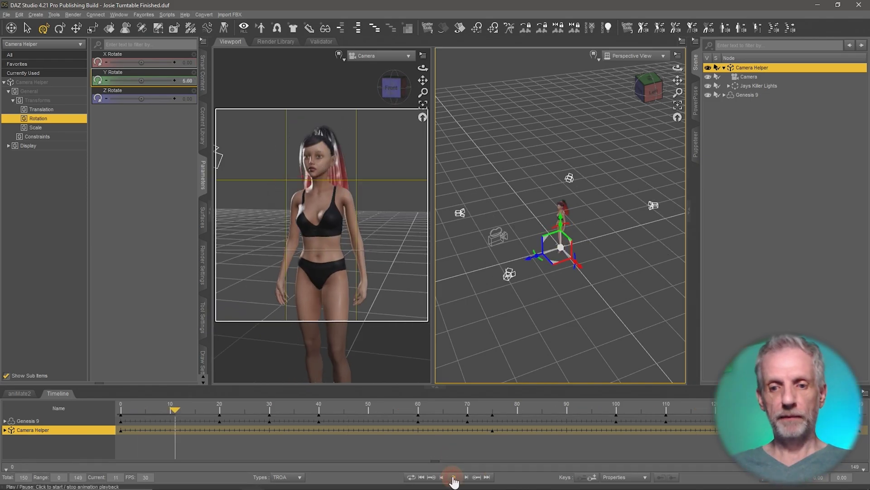
pyautogui.click(422, 477)
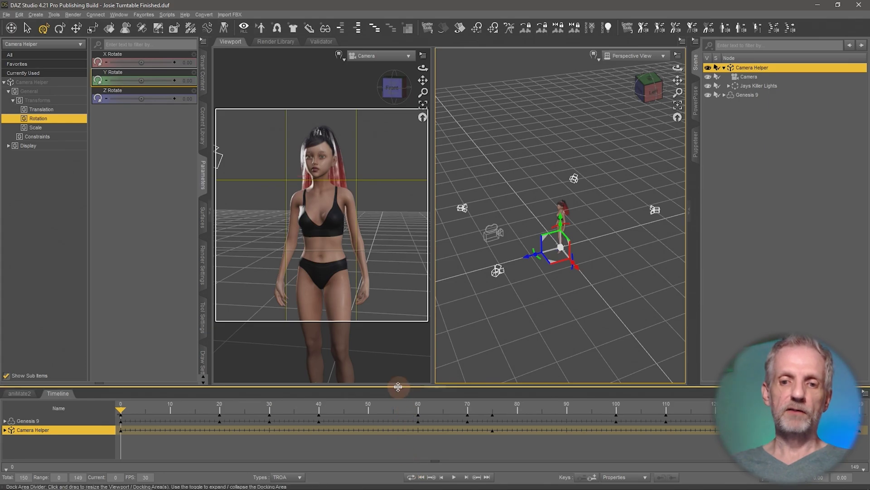
pyautogui.moveTo(399, 386); pyautogui.dragTo(399, 319)
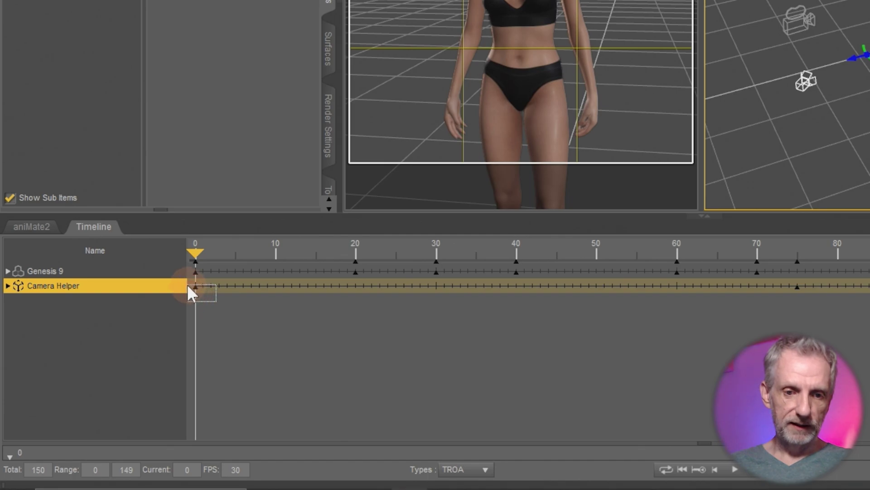
# - Reveal the Set Key Interpolation submenu with TCB, Linear and Constant options
pyautogui.rightClick(197, 289)
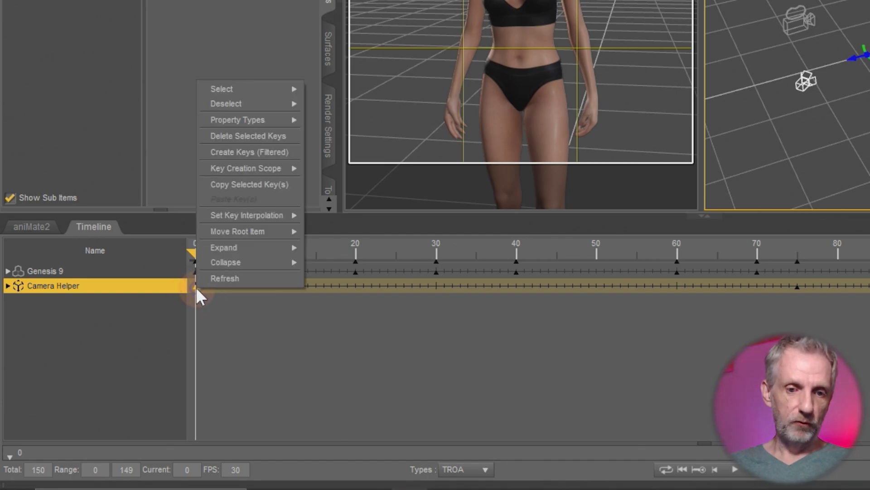
pyautogui.moveTo(274, 216)
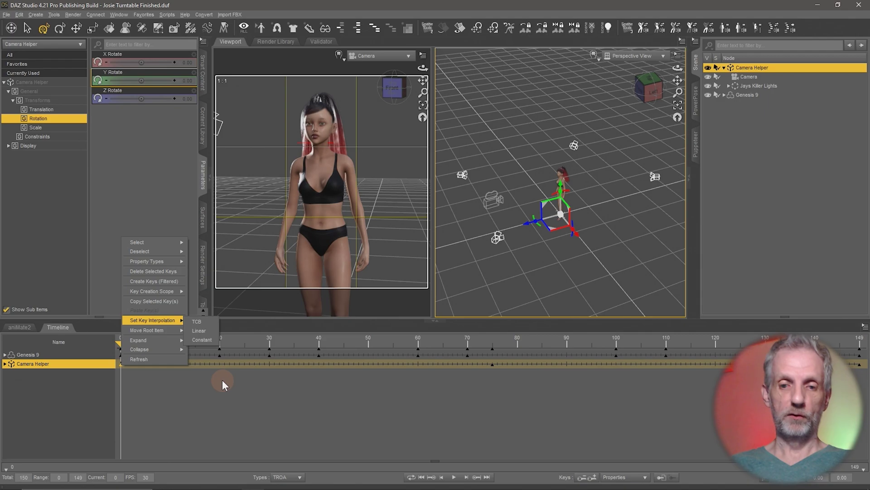
# - Select all Camera Helper keys from frame 0 to 149 and set them to Linear interpolation
pyautogui.click(222, 379)
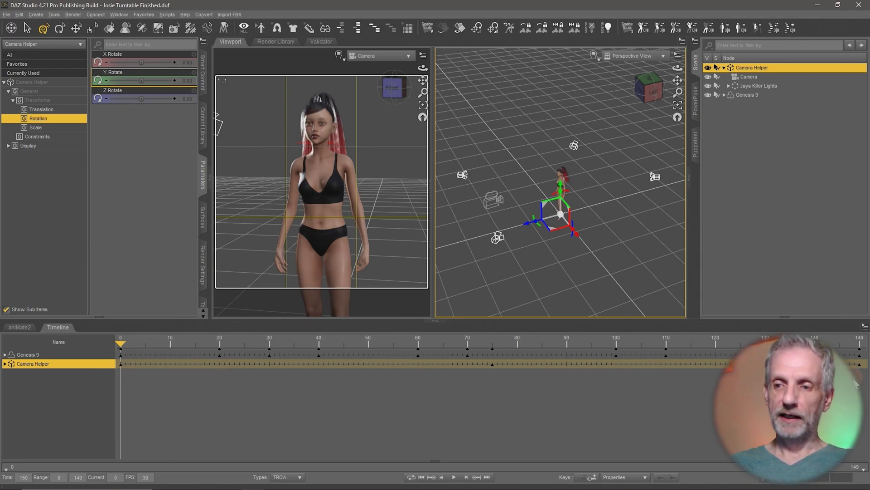
pyautogui.moveTo(851, 372); pyautogui.dragTo(113, 364)
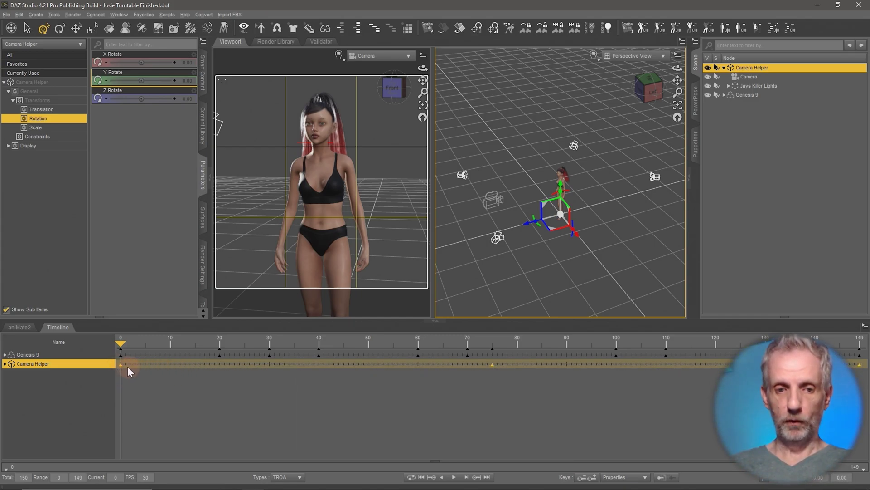
pyautogui.rightClick(122, 371)
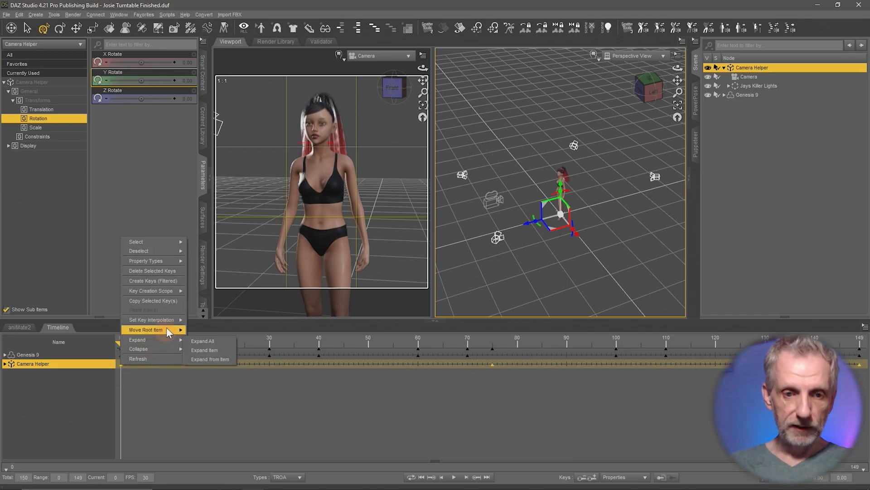
pyautogui.moveTo(169, 321)
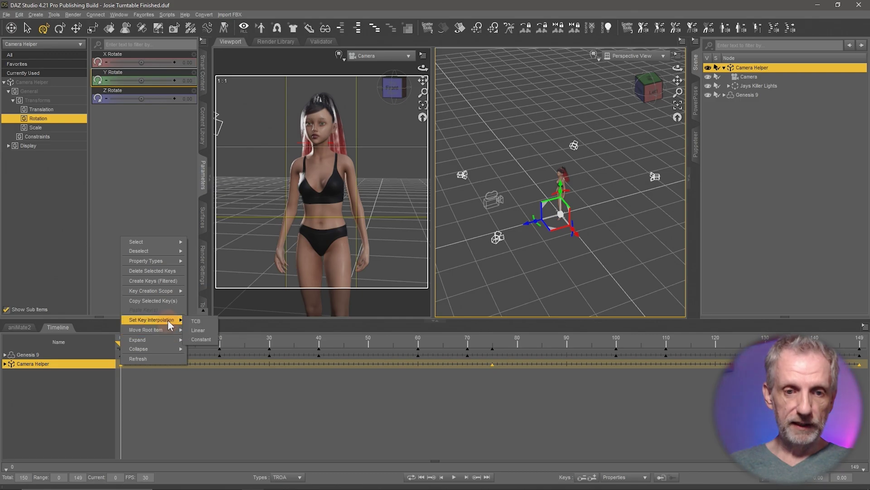
pyautogui.click(207, 330)
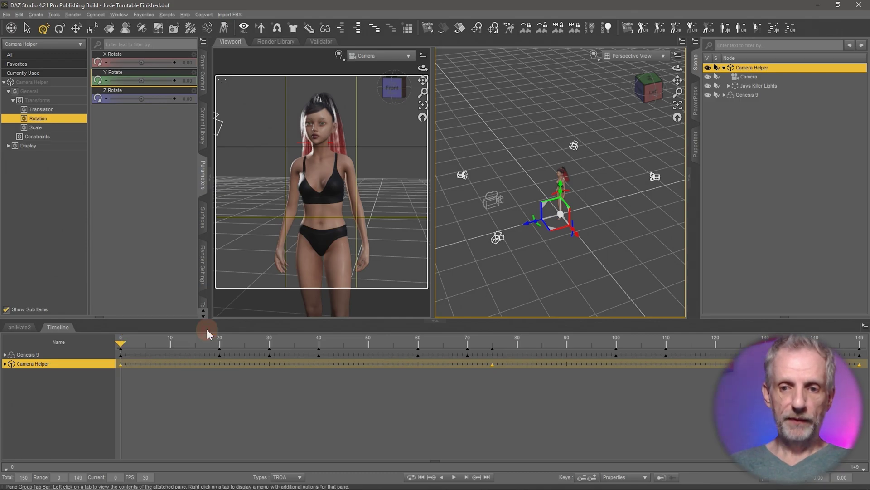
# - Expand Camera Helper's General > Transforms > Rotation tracks and move the playhead to frame 9
pyautogui.click(5, 364)
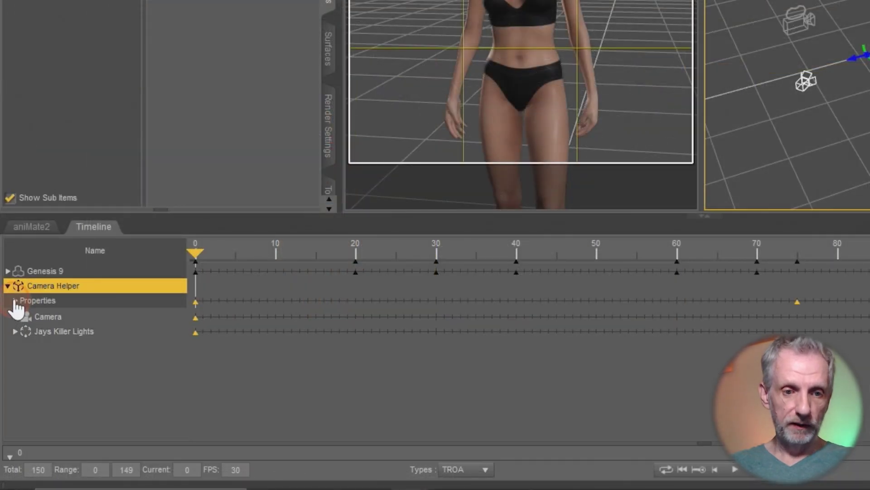
pyautogui.click(10, 373)
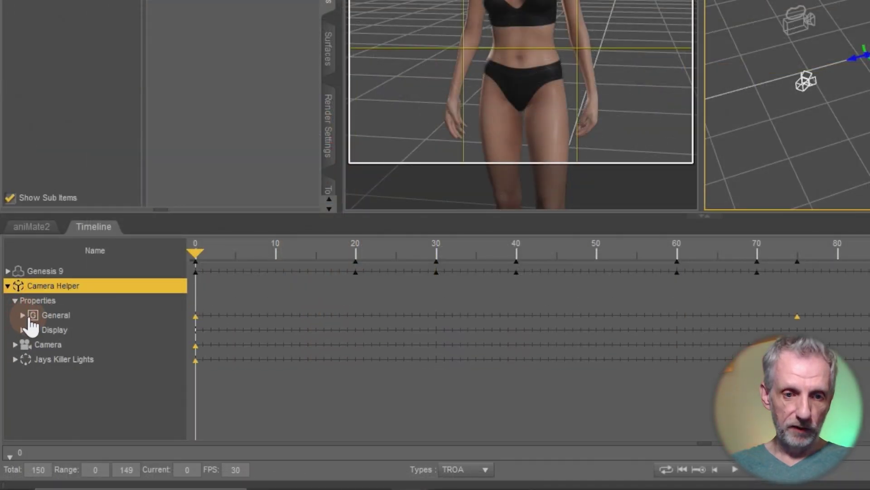
pyautogui.click(23, 315)
pyautogui.click(26, 332)
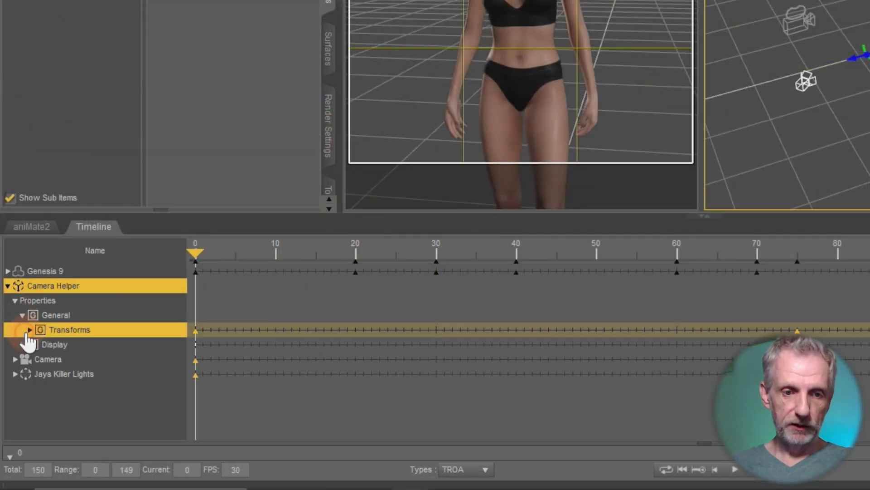
pyautogui.click(29, 330)
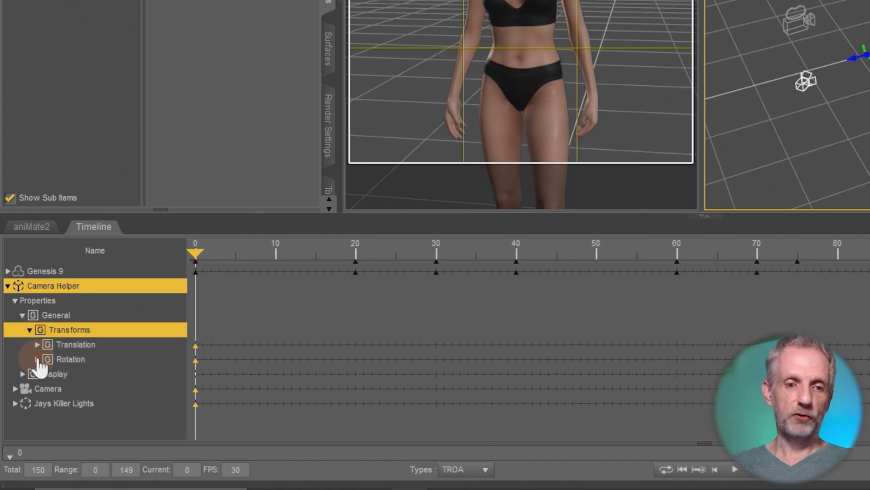
pyautogui.click(38, 358)
pyautogui.scroll(-1, 71, 378)
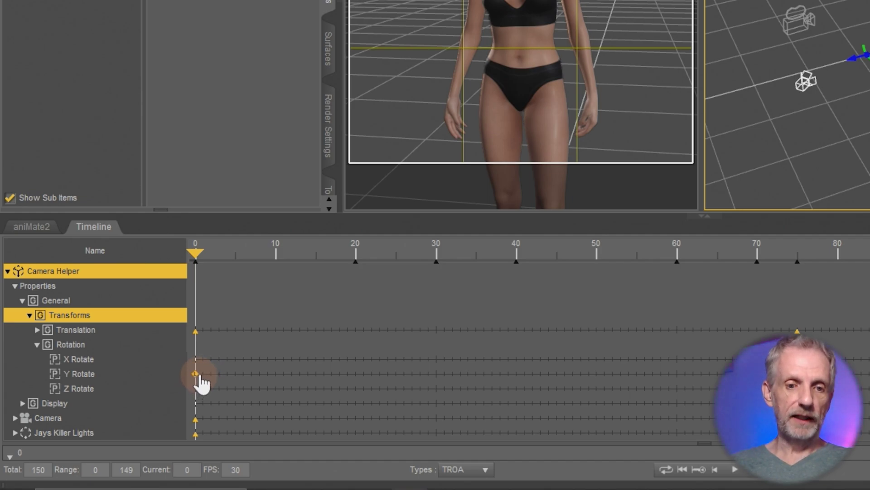
pyautogui.click(259, 309)
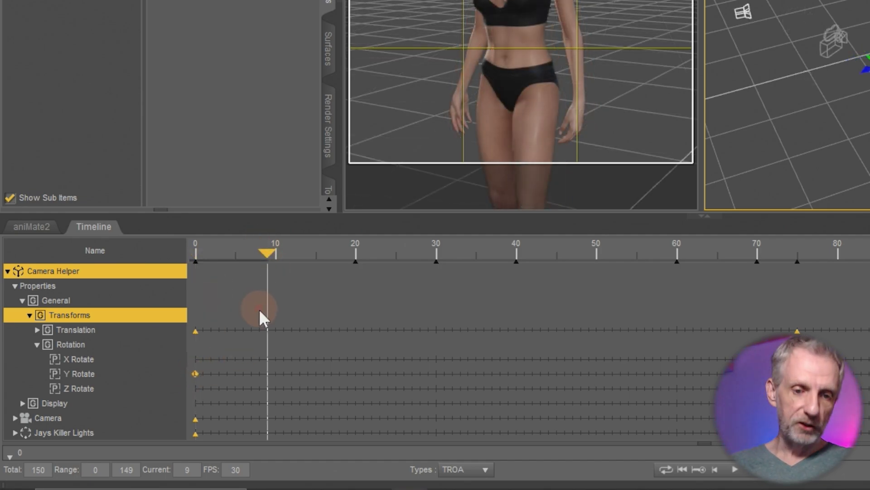
# - Select the frame-0 Y Rotate key and set its interpolation to Linear
pyautogui.moveTo(189, 366); pyautogui.dragTo(212, 384)
pyautogui.rightClick(199, 384)
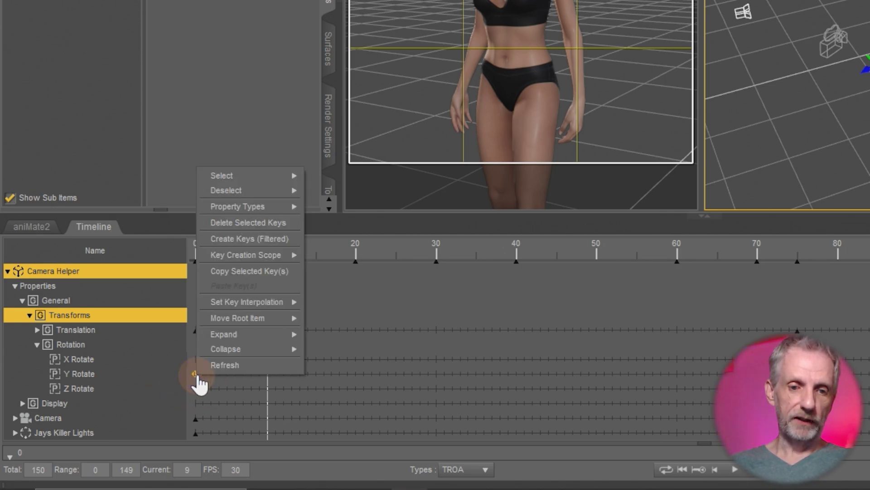
pyautogui.moveTo(266, 306)
pyautogui.click(342, 302)
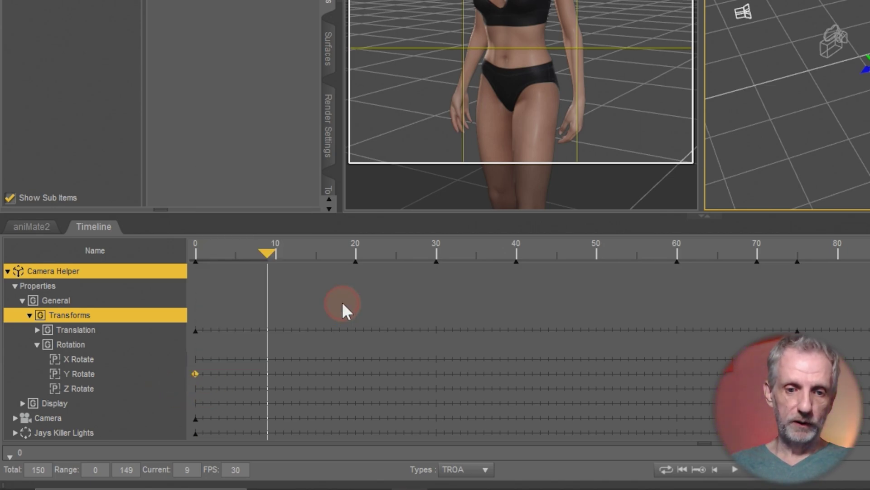
pyautogui.rightClick(195, 374)
pyautogui.moveTo(284, 301)
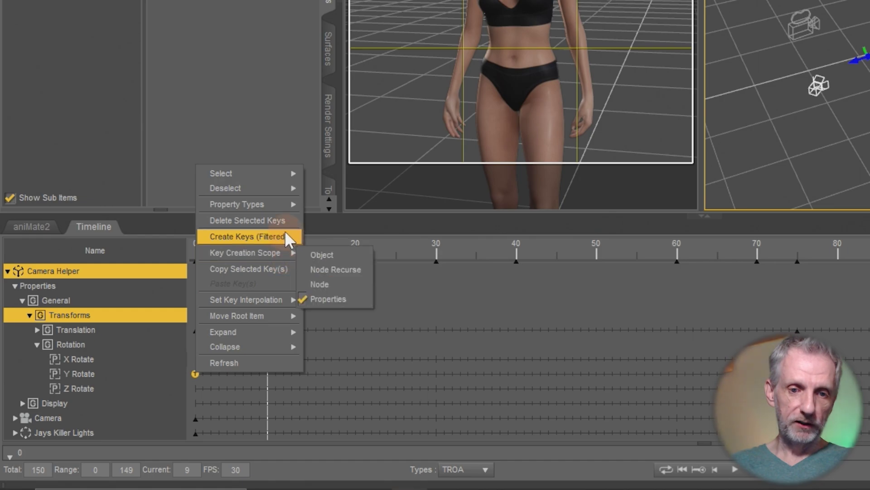
pyautogui.click(326, 331)
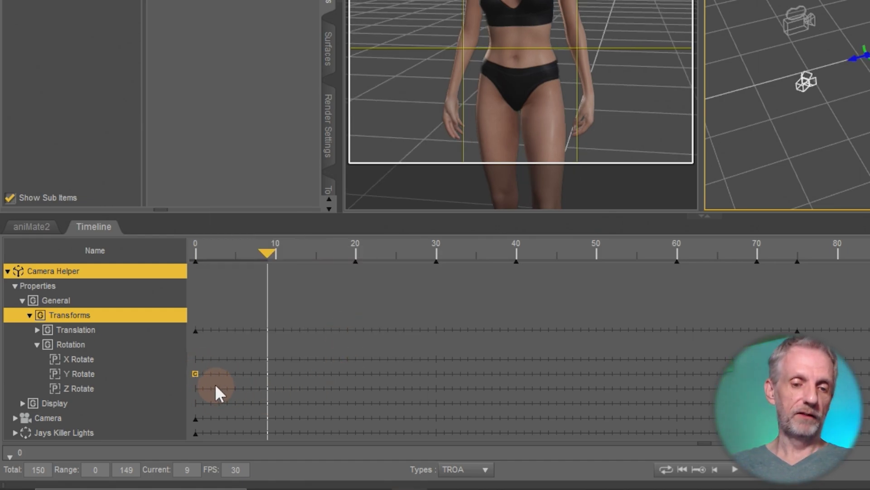
pyautogui.rightClick(195, 374)
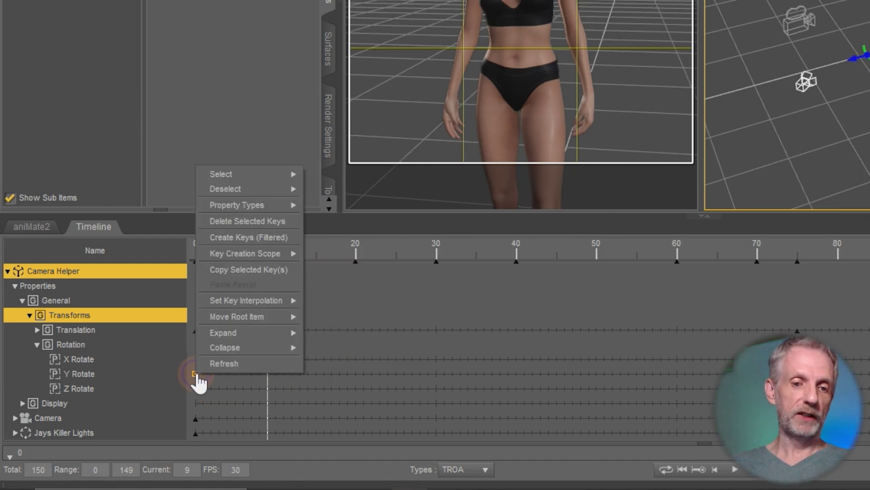
pyautogui.moveTo(264, 302)
pyautogui.click(324, 315)
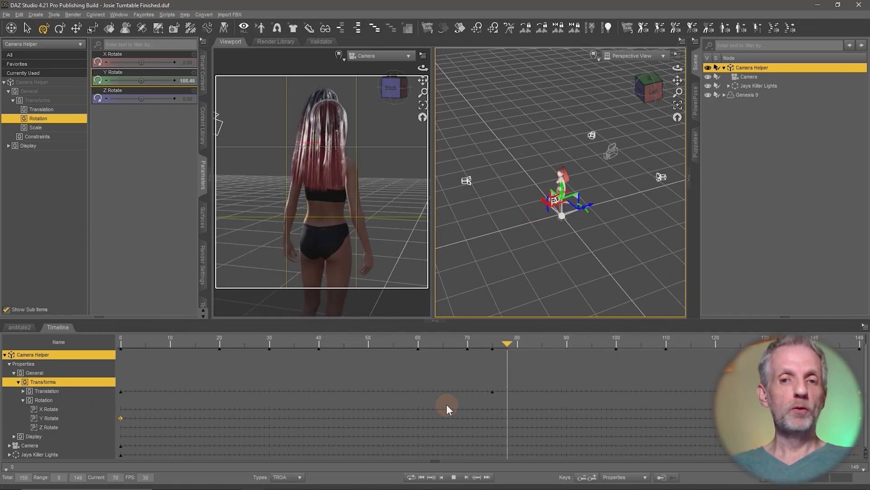
# - Switch to Premiere Pro with Alt+Tab
pyautogui.hotkey('alt', 'Tab')
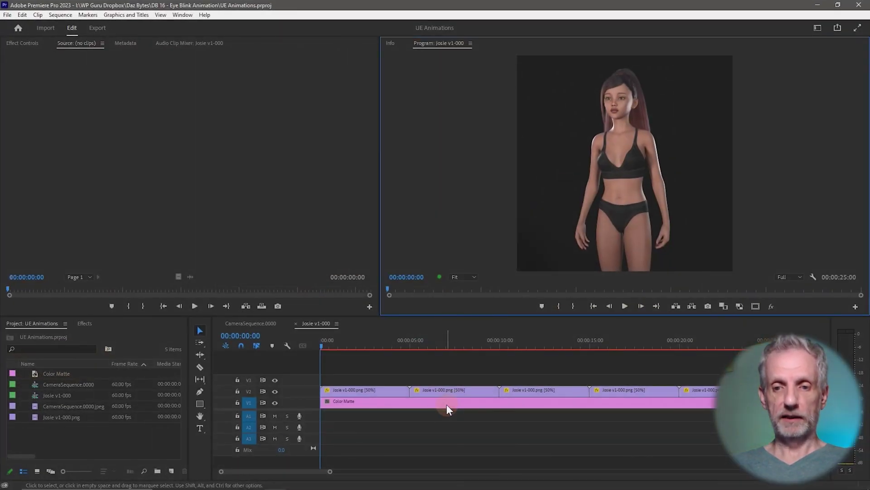